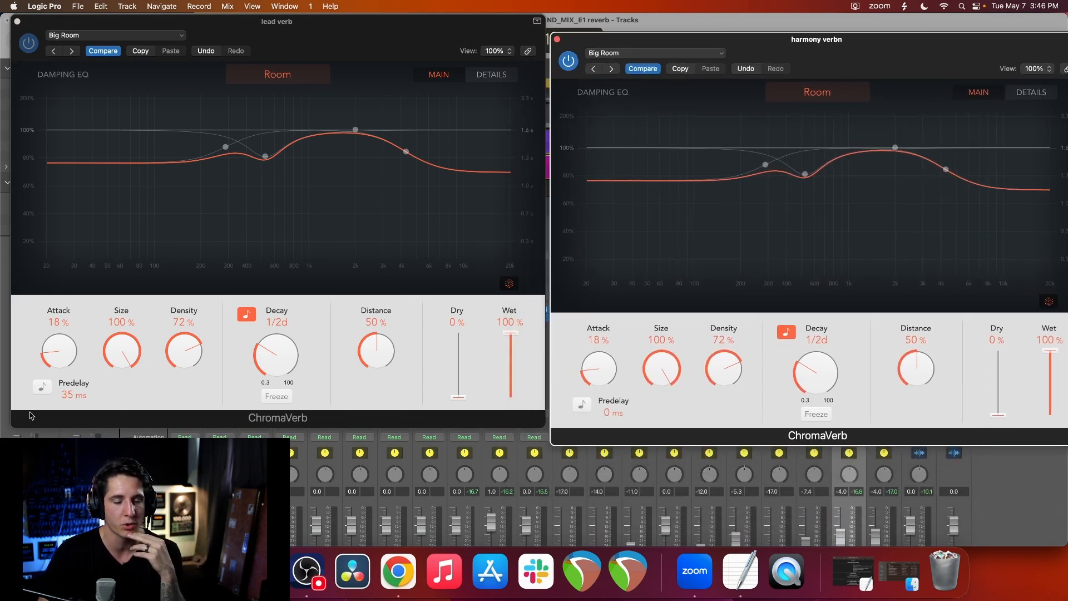
# Show the detail settings of the lead and harmony reverbs side by side
pyautogui.moveTo(881, 60); pyautogui.dragTo(789, 99)
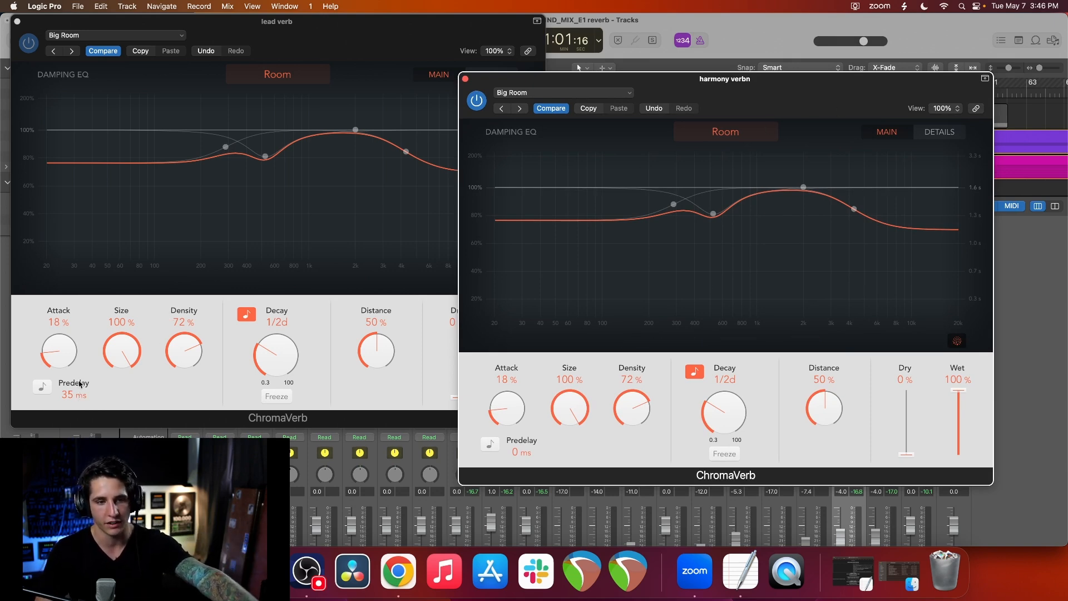
pyautogui.moveTo(421, 84); pyautogui.dragTo(396, 49)
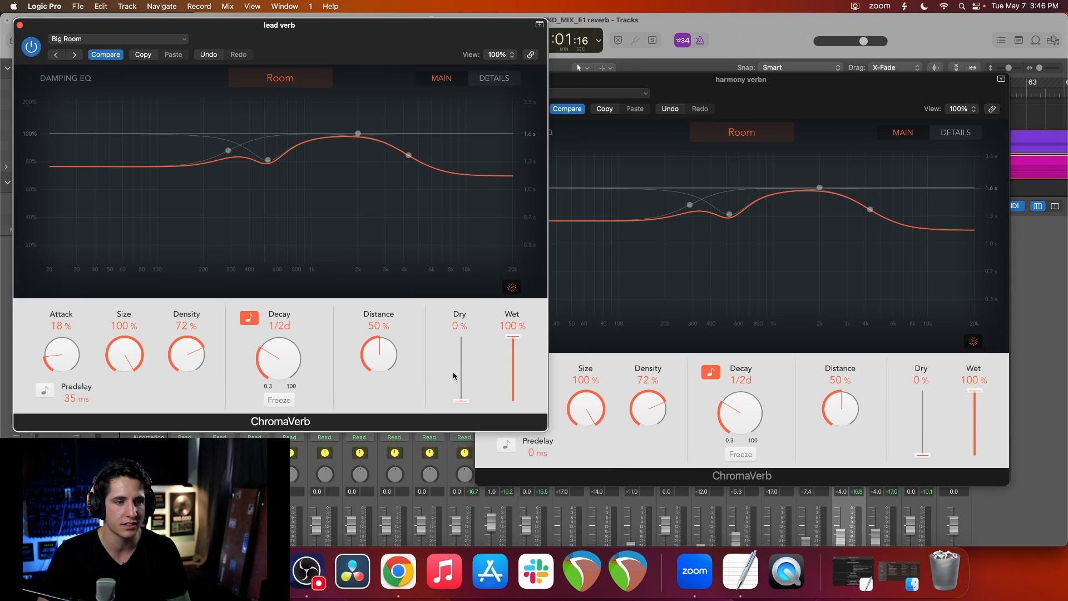
pyautogui.click(489, 79)
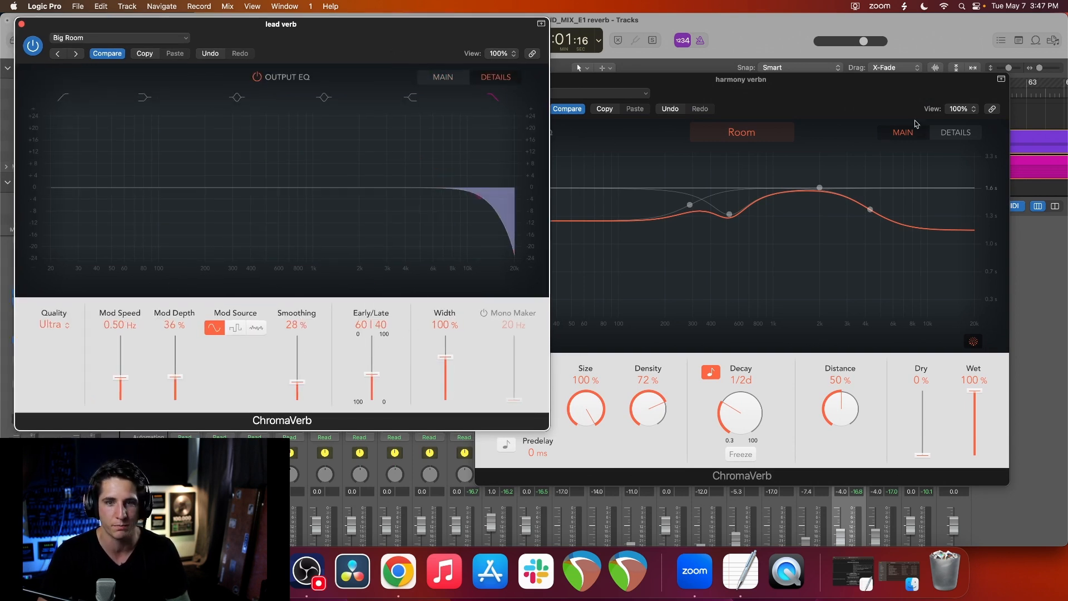
pyautogui.click(954, 134)
pyautogui.moveTo(710, 91); pyautogui.dragTo(755, 89)
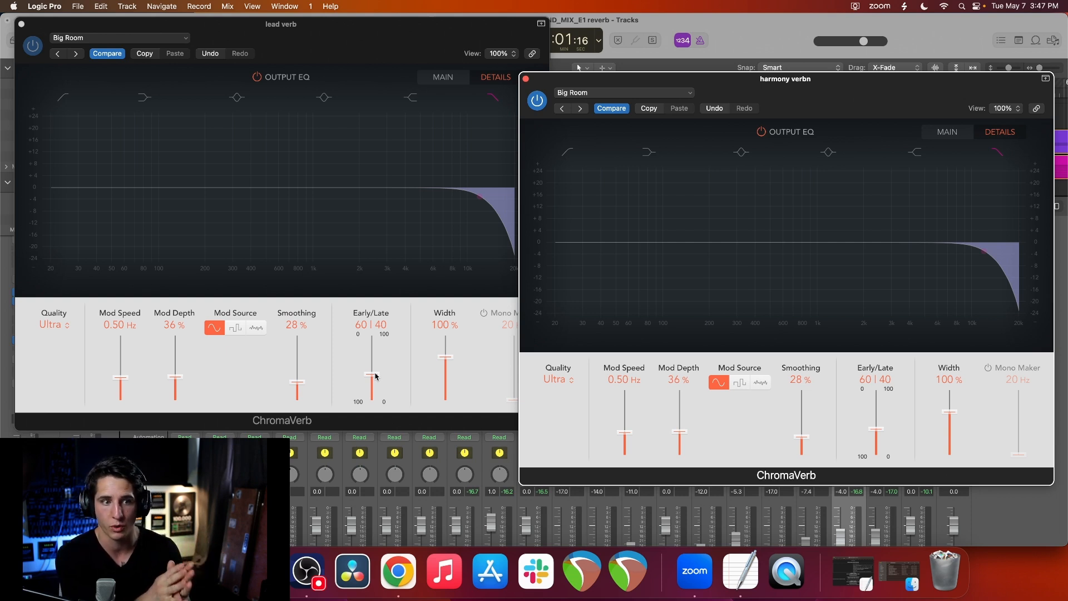
# Shift the lead reverb's Early/Late balance to 90 | 10
pyautogui.moveTo(376, 376); pyautogui.dragTo(374, 398)
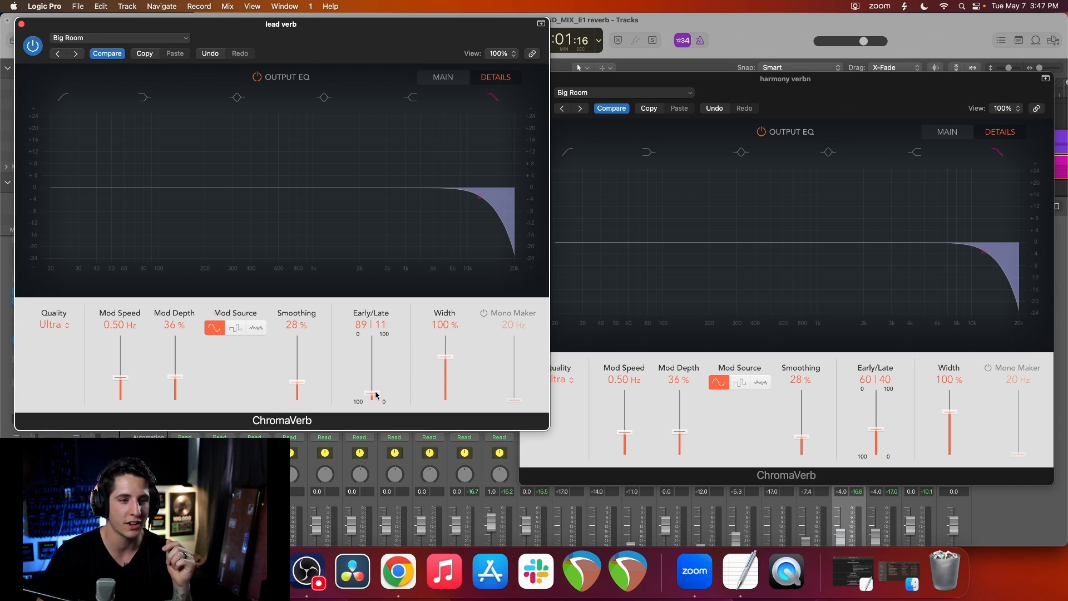
pyautogui.moveTo(334, 38); pyautogui.dragTo(385, 43)
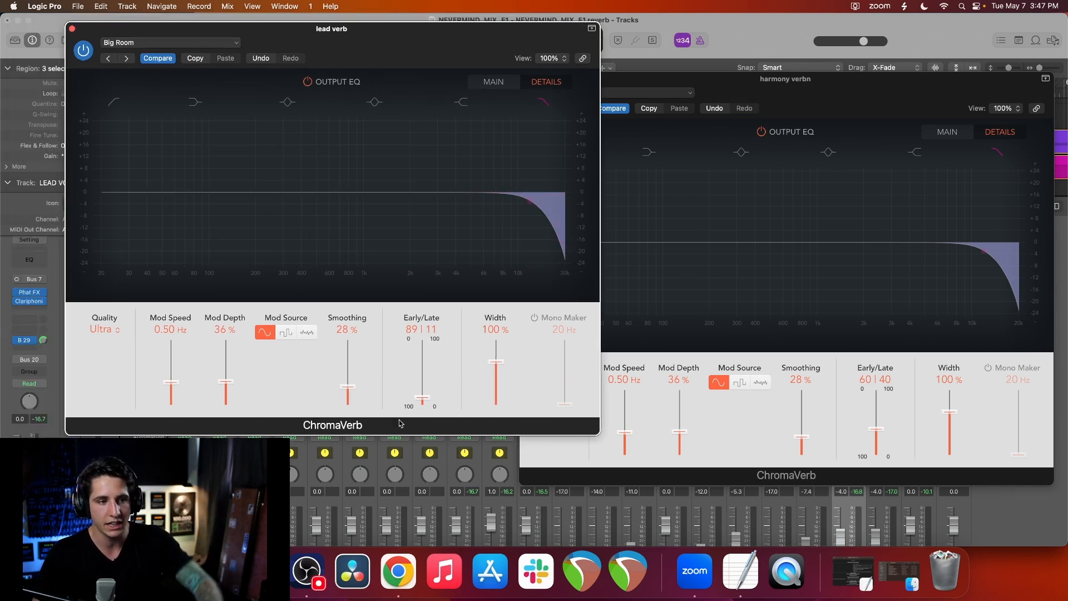
pyautogui.moveTo(422, 393); pyautogui.dragTo(423, 402)
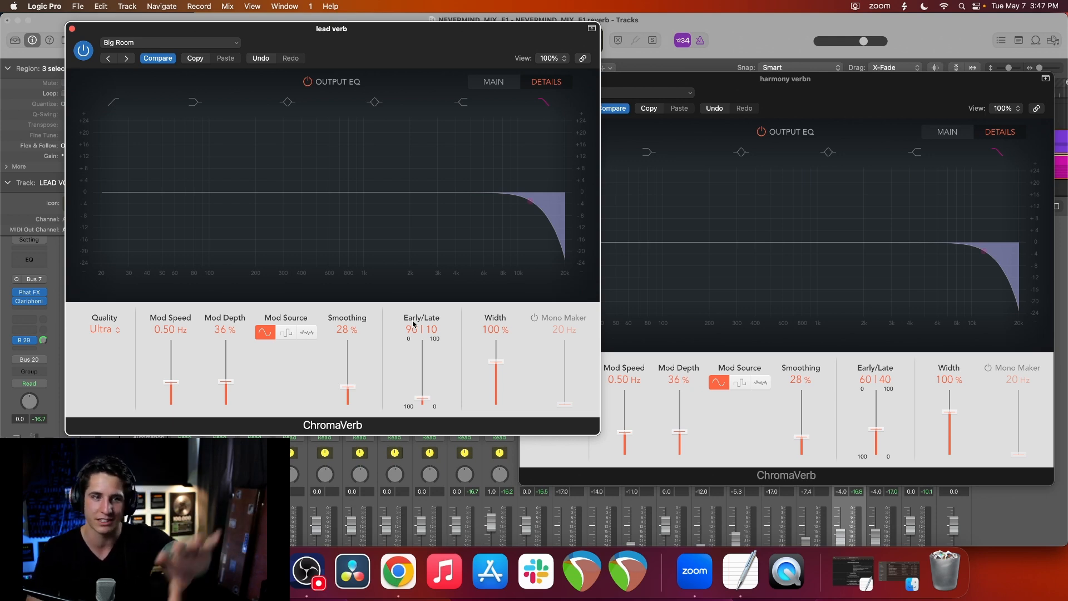
# Take the harmony vocal out of solo and audition the lead vocal with its mostly early-reflection reverb
pyautogui.moveTo(362, 28); pyautogui.dragTo(788, 92)
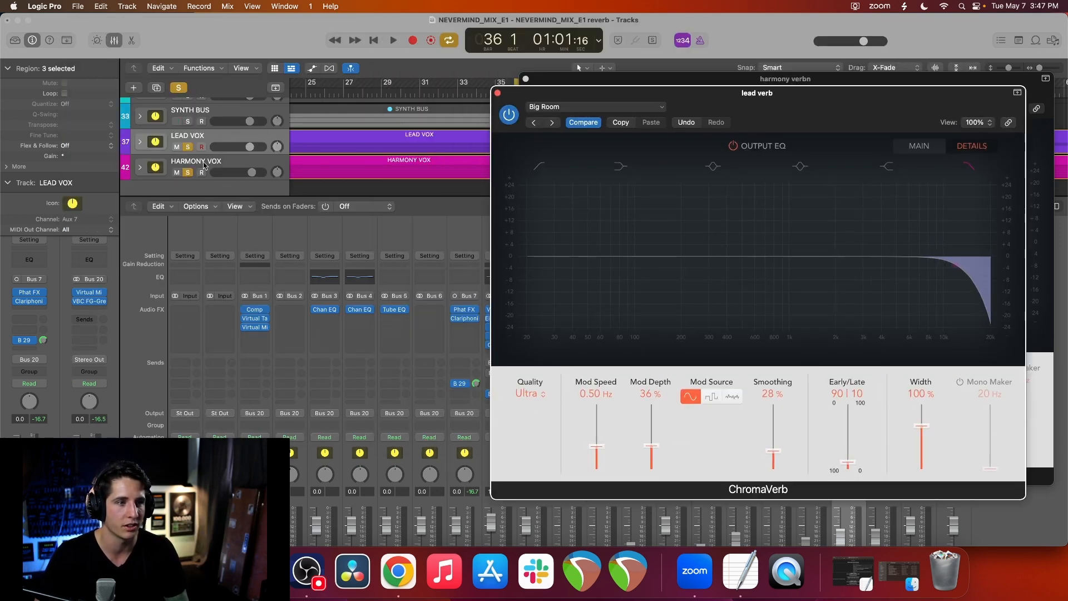
pyautogui.moveTo(732, 113); pyautogui.dragTo(556, 90)
pyautogui.press('s')
pyautogui.press('space')
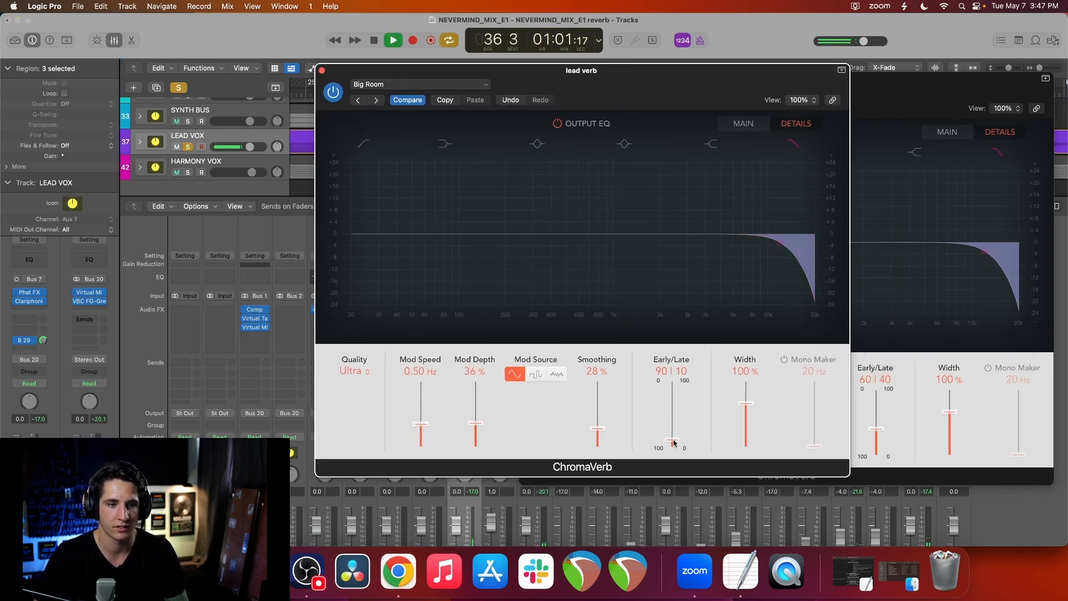
pyautogui.press('space')
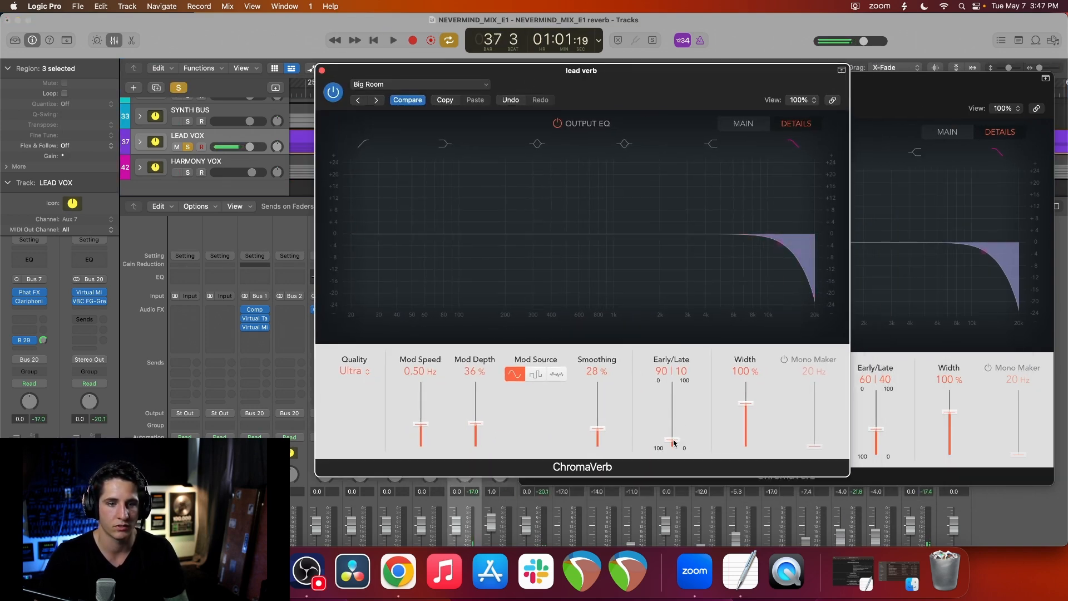
# Try the lead reverb's Early/Late balance at 10 | 90 and audition the lead vocal
pyautogui.moveTo(673, 441); pyautogui.dragTo(672, 388)
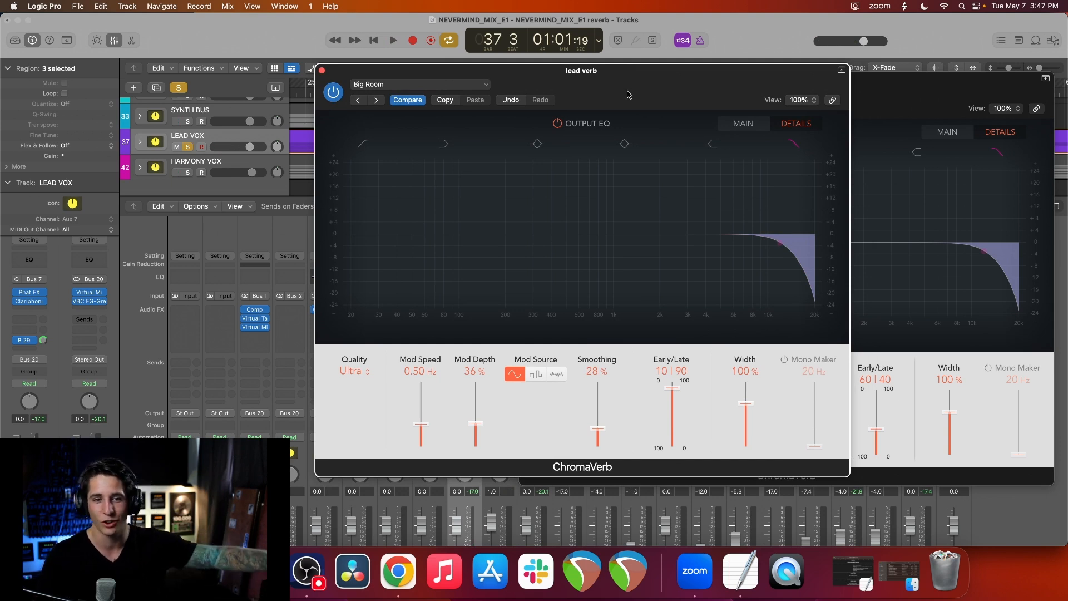
pyautogui.press('space')
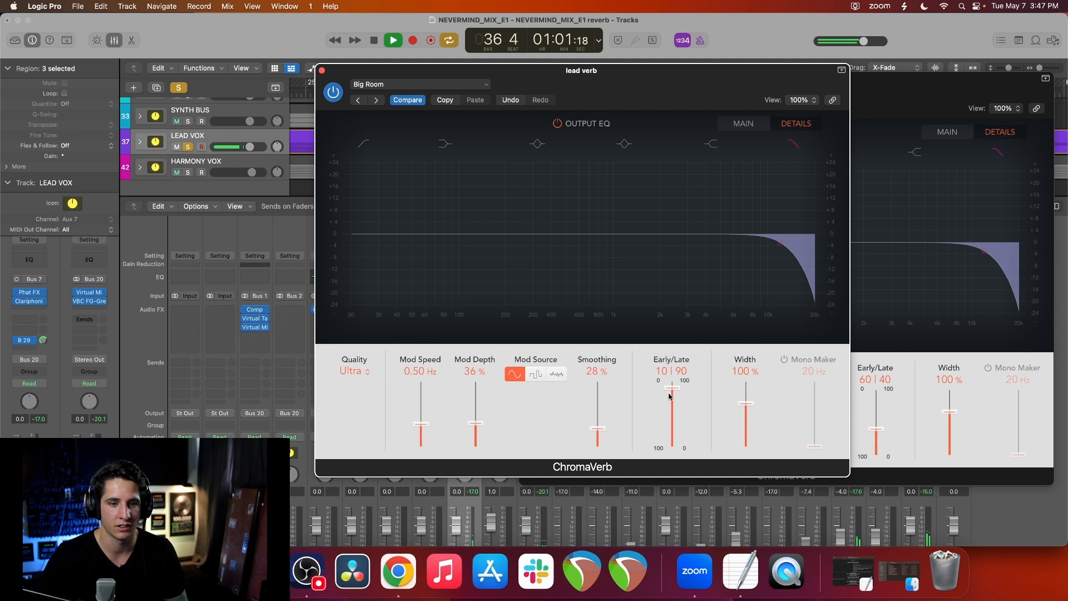
pyautogui.press('space')
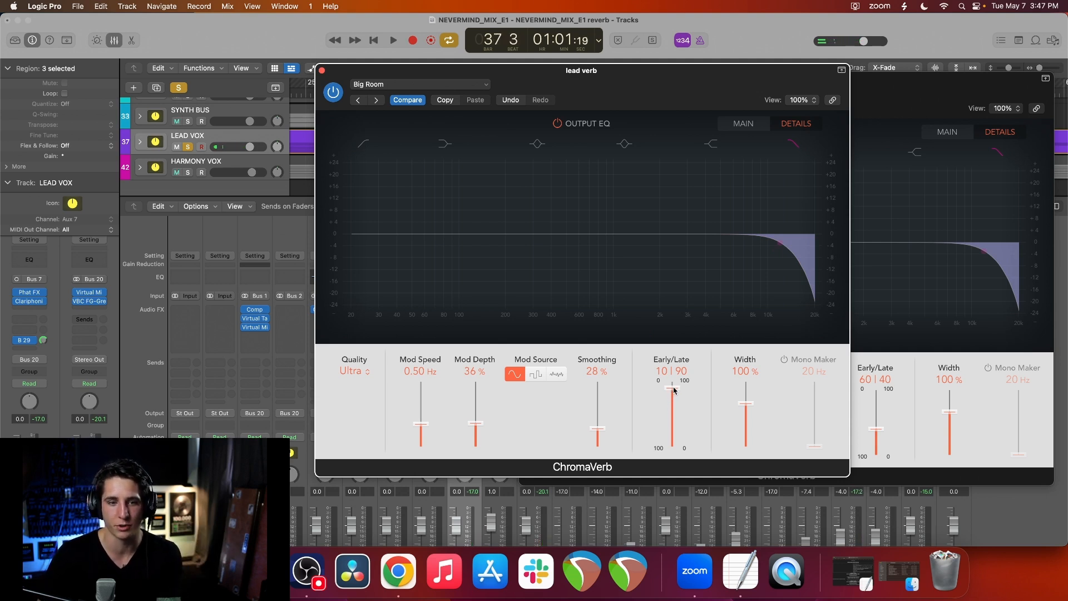
# Set the lead reverb's Early/Late balance to 89 | 11 and audition the lead vocal again
pyautogui.moveTo(673, 388); pyautogui.dragTo(674, 442)
pyautogui.press('space')
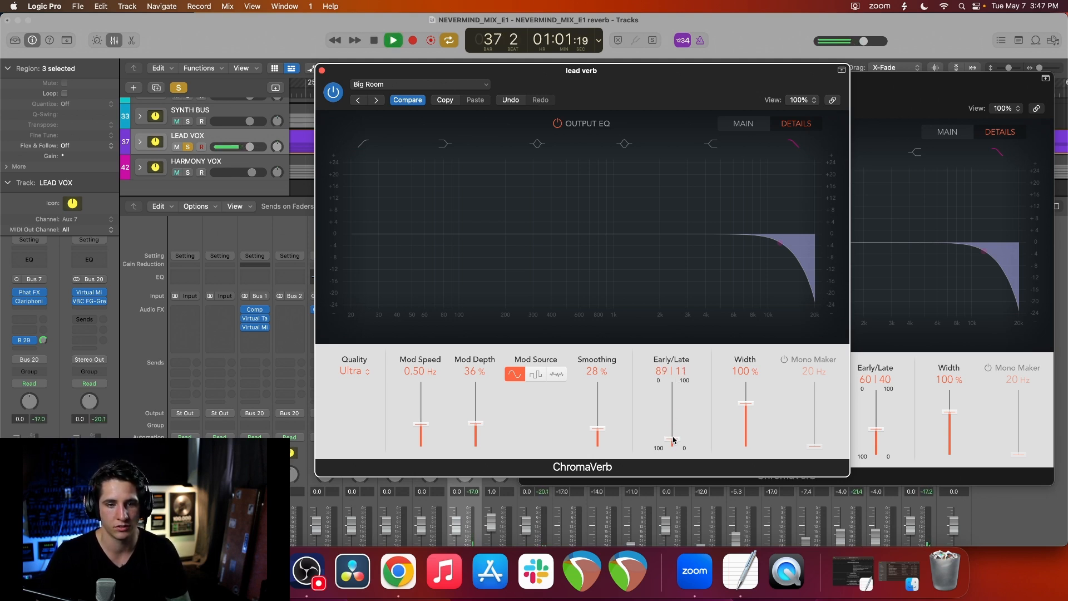
pyautogui.press('space')
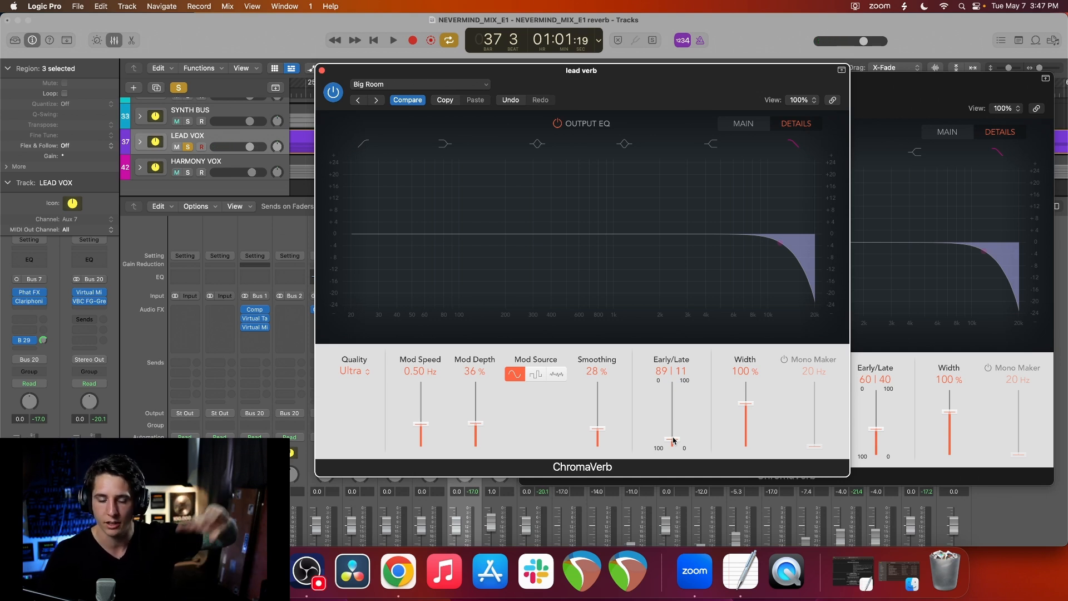
# Try the lead reverb's Distance at 15%, comparing it with the Early/Late control, and restore it to 50%
pyautogui.click(738, 123)
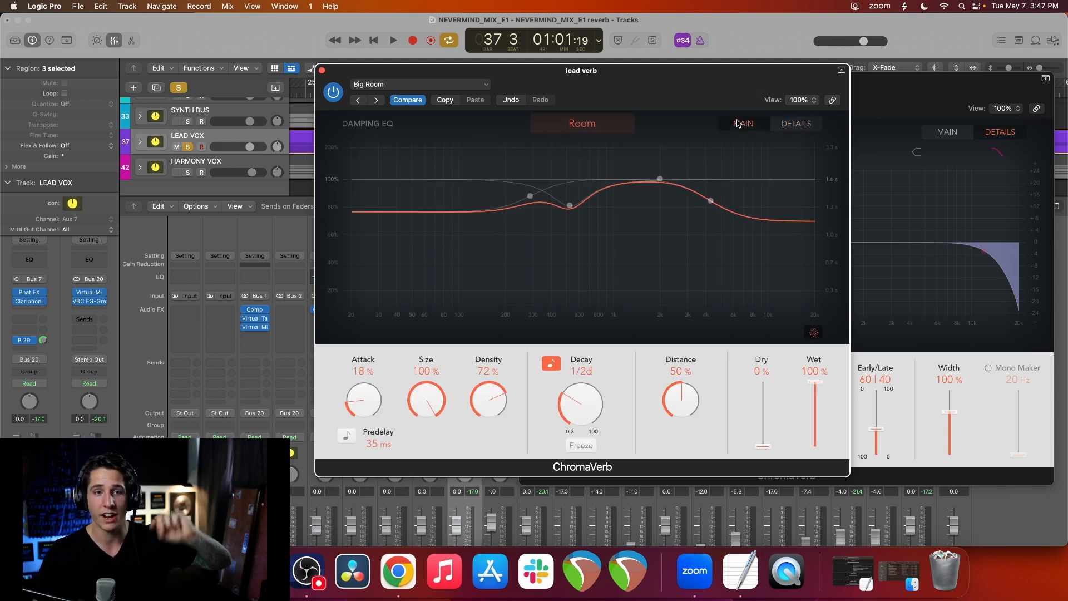
pyautogui.click(778, 128)
pyautogui.click(763, 125)
pyautogui.moveTo(685, 390); pyautogui.dragTo(689, 397)
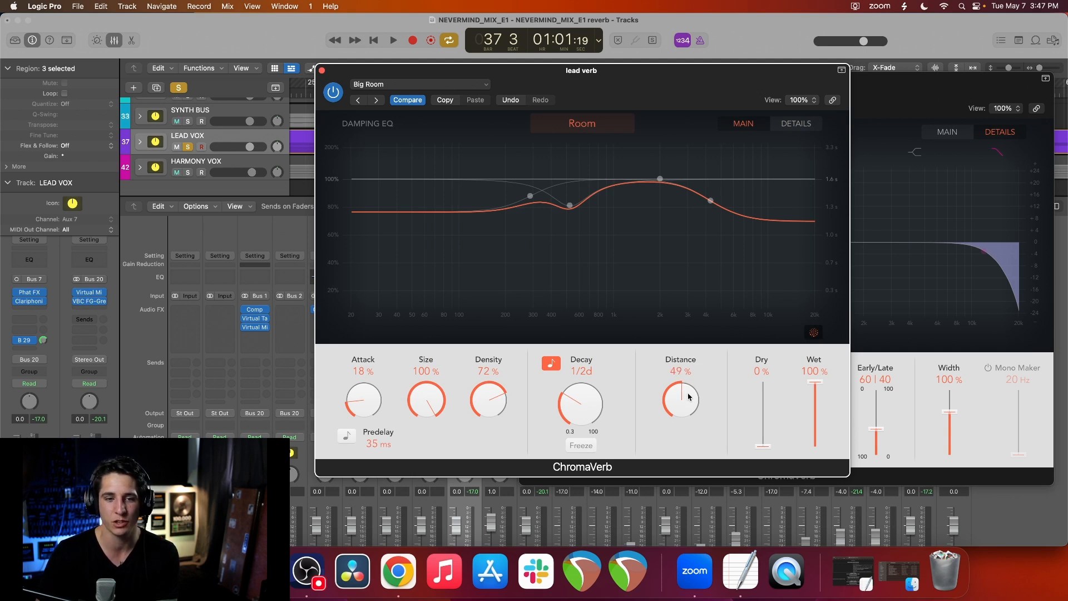
pyautogui.click(788, 124)
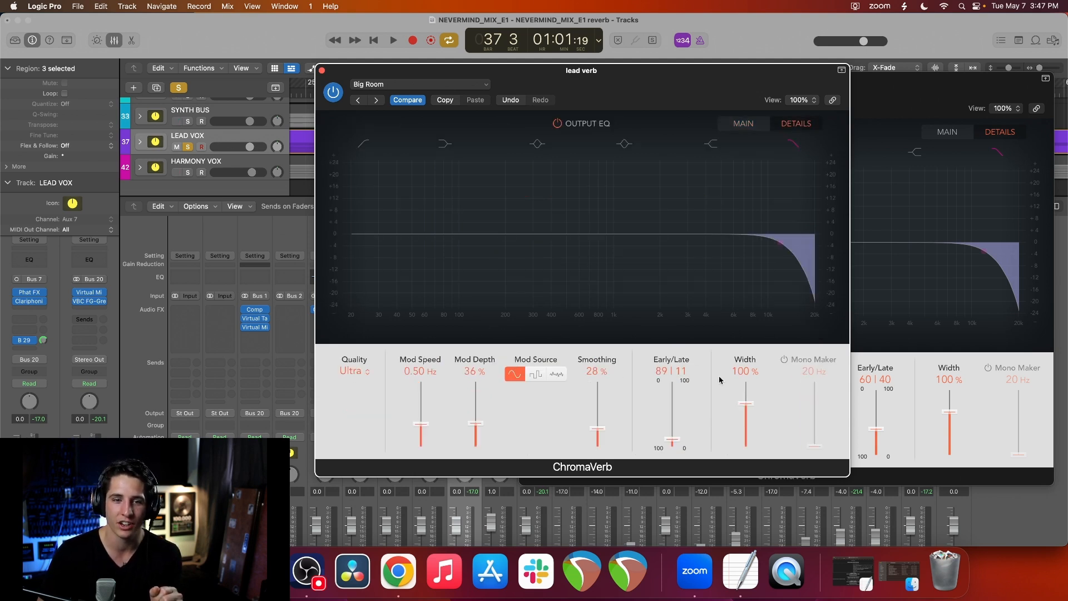
pyautogui.click(743, 123)
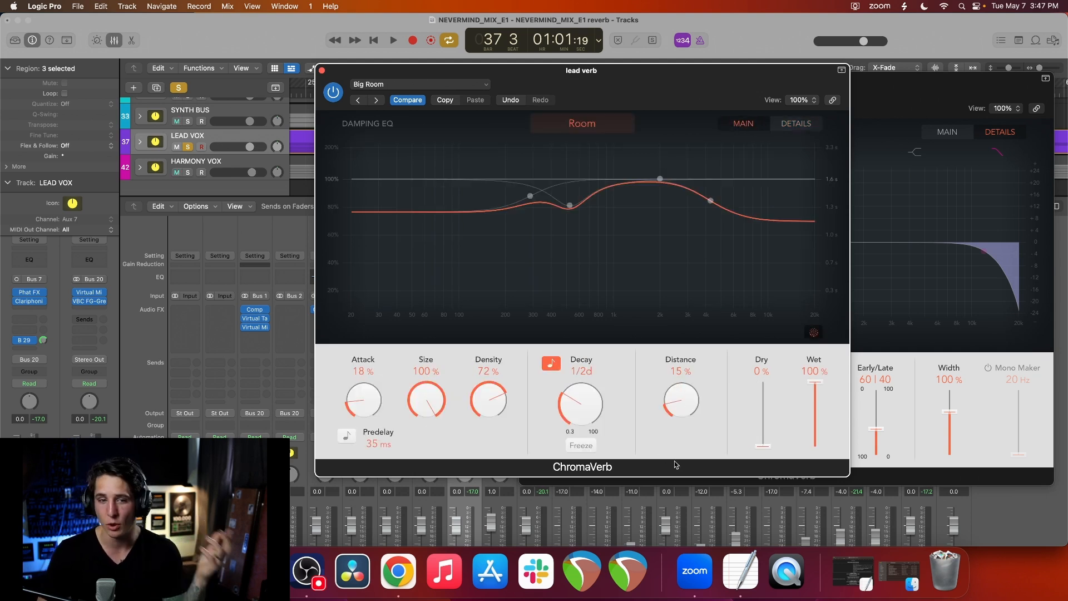
pyautogui.moveTo(682, 406); pyautogui.dragTo(685, 409)
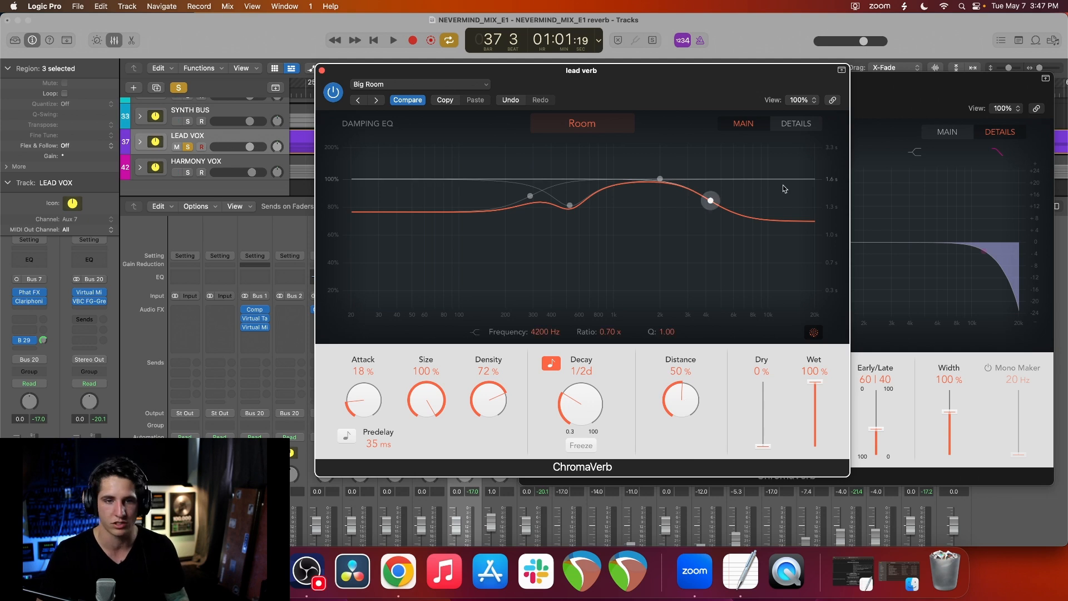
# Review the lead reverb's Distance and Early/Late settings in turn
pyautogui.click(795, 126)
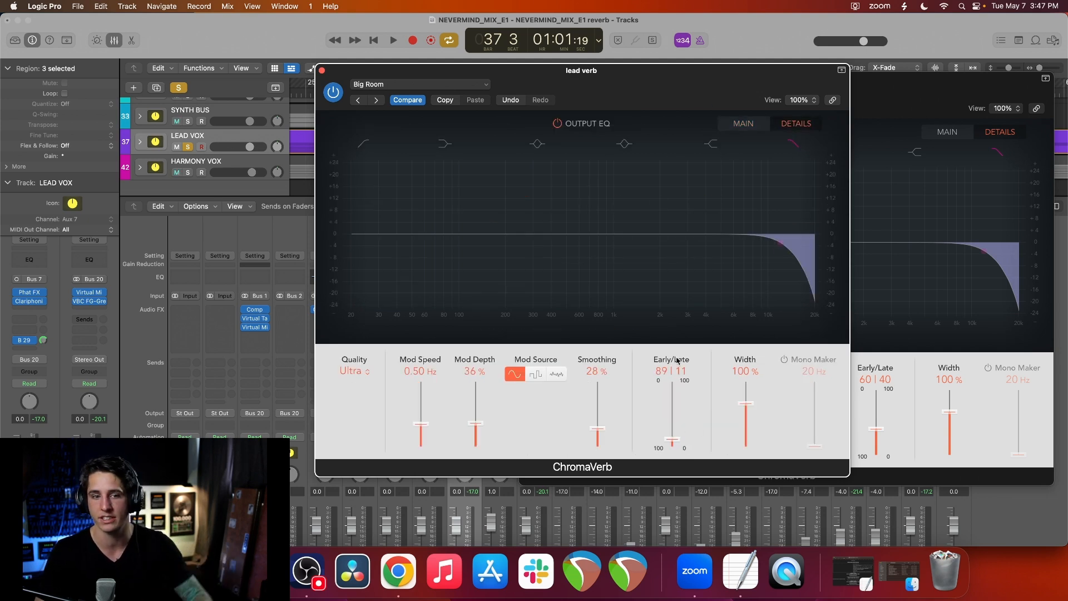
pyautogui.click(746, 124)
pyautogui.moveTo(688, 93); pyautogui.dragTo(713, 93)
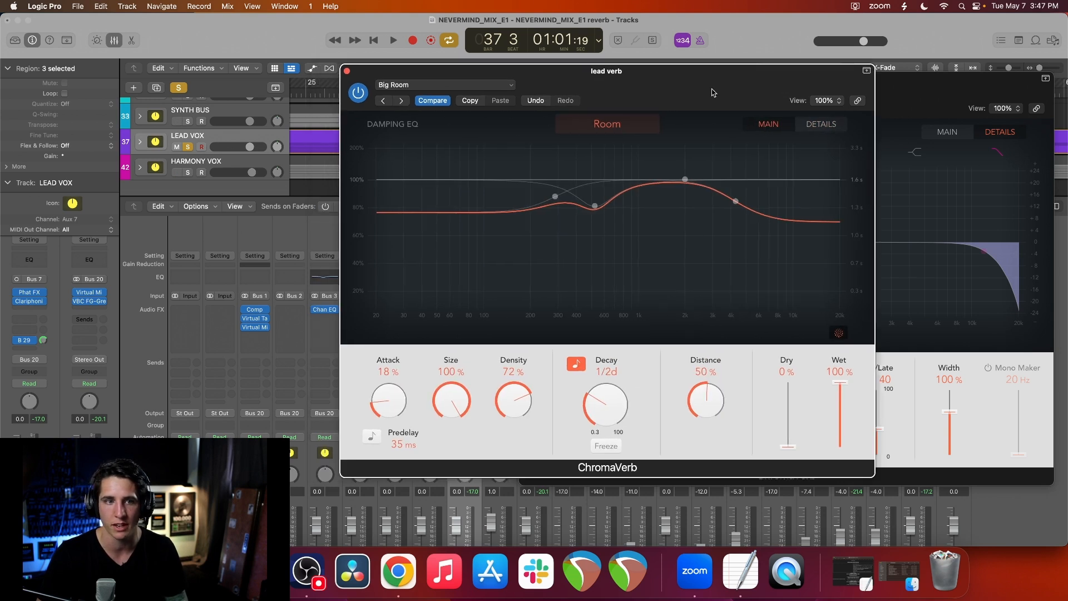
pyautogui.click(817, 124)
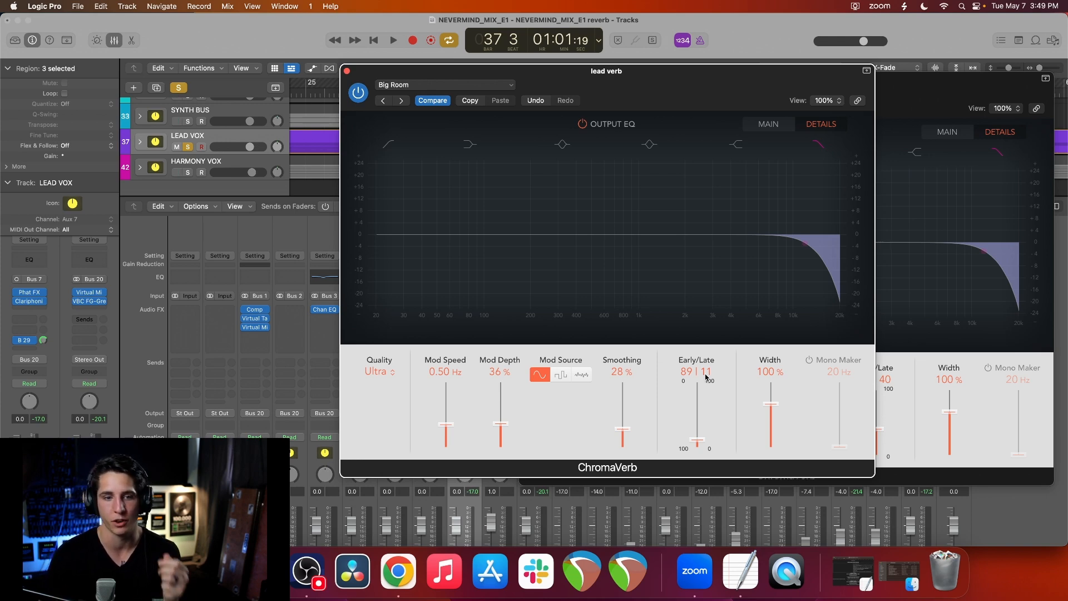
# Place the harmony reverb beside the lead reverb and set its Early/Late balance to 45 | 55
pyautogui.moveTo(734, 106); pyautogui.dragTo(396, 61)
pyautogui.click(850, 109)
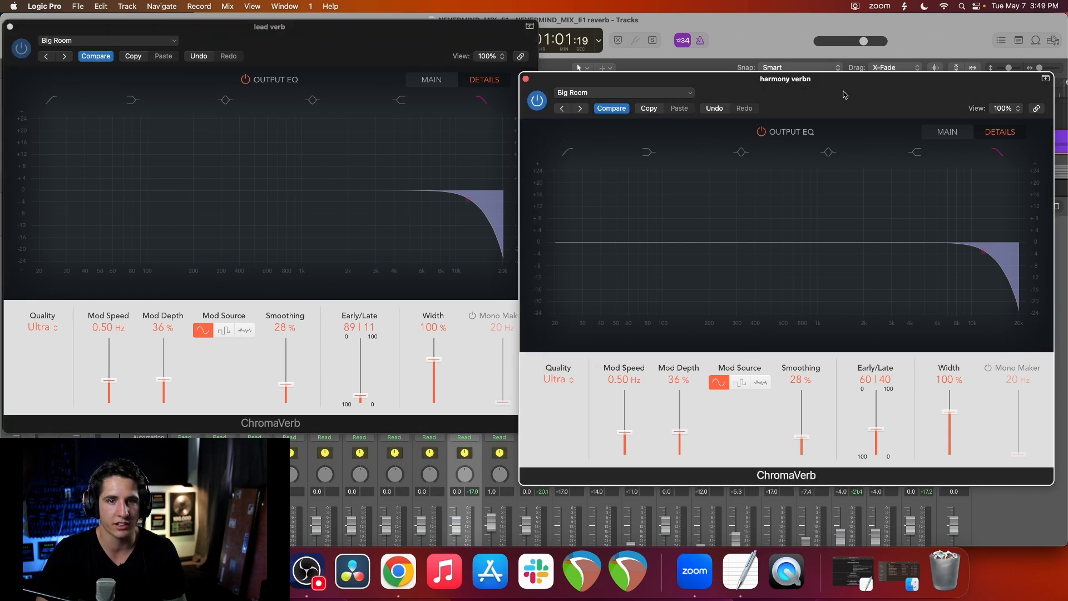
pyautogui.moveTo(850, 109); pyautogui.dragTo(717, 116)
pyautogui.moveTo(755, 424); pyautogui.dragTo(750, 424)
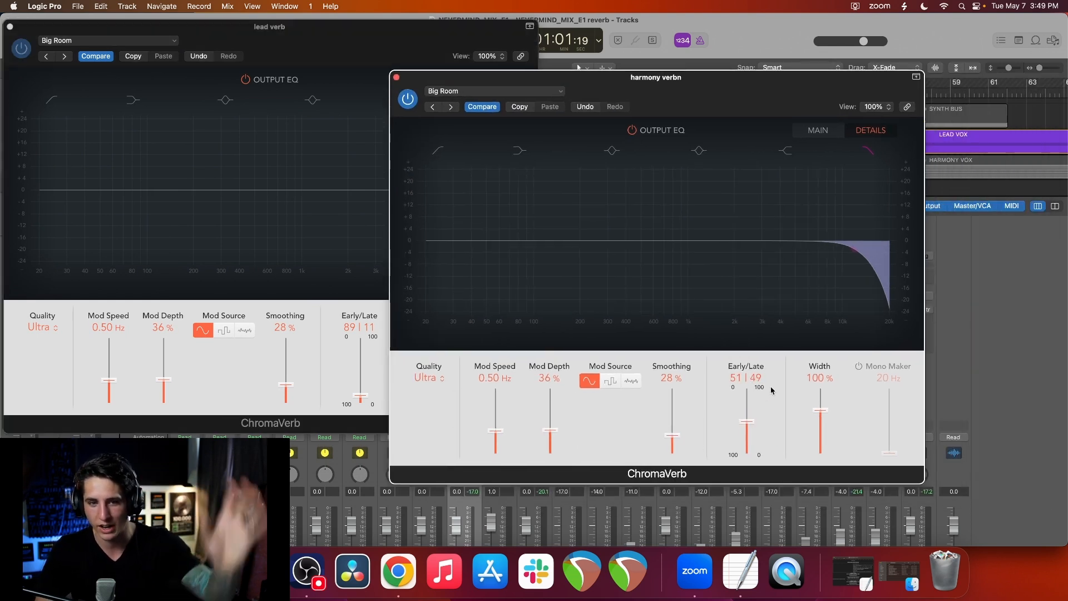
pyautogui.moveTo(747, 422); pyautogui.dragTo(751, 424)
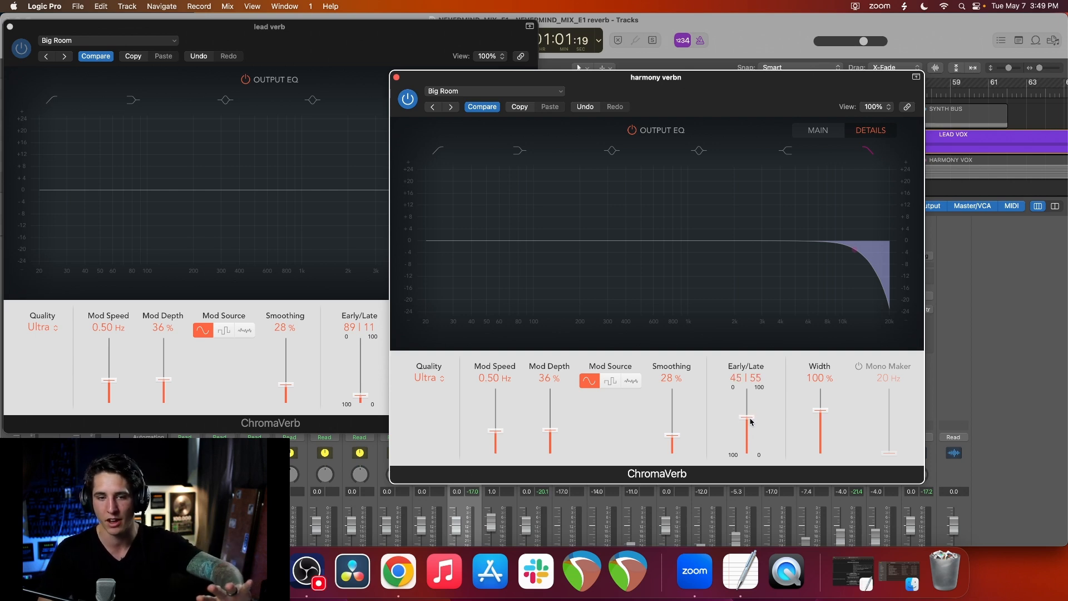
# Compare the two reverbs once more and close both plug-in windows
pyautogui.moveTo(658, 106); pyautogui.dragTo(724, 116)
pyautogui.moveTo(306, 43); pyautogui.dragTo(376, 62)
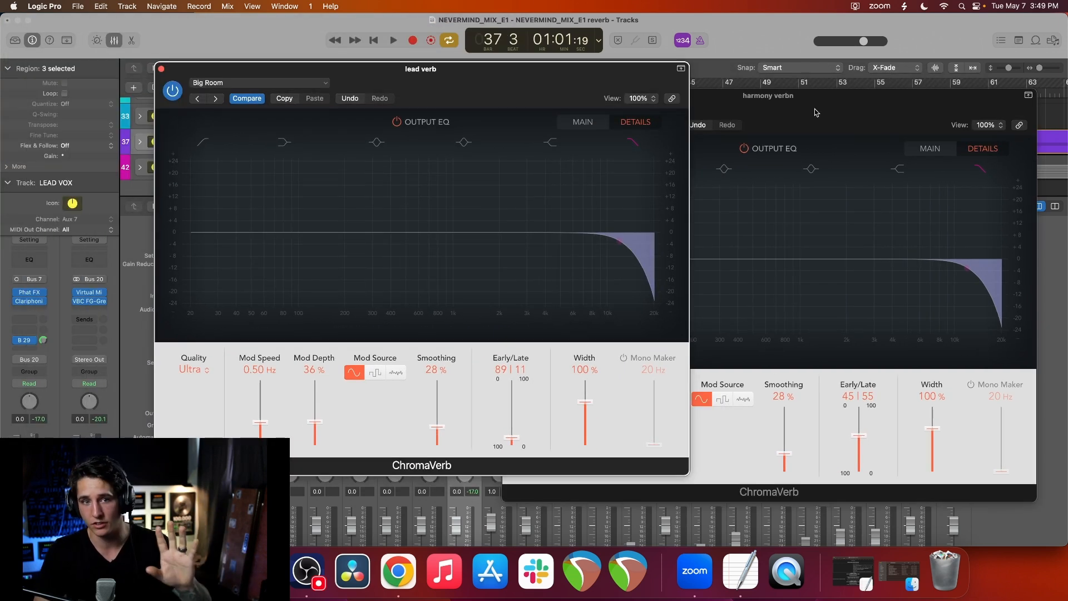
pyautogui.click(815, 112)
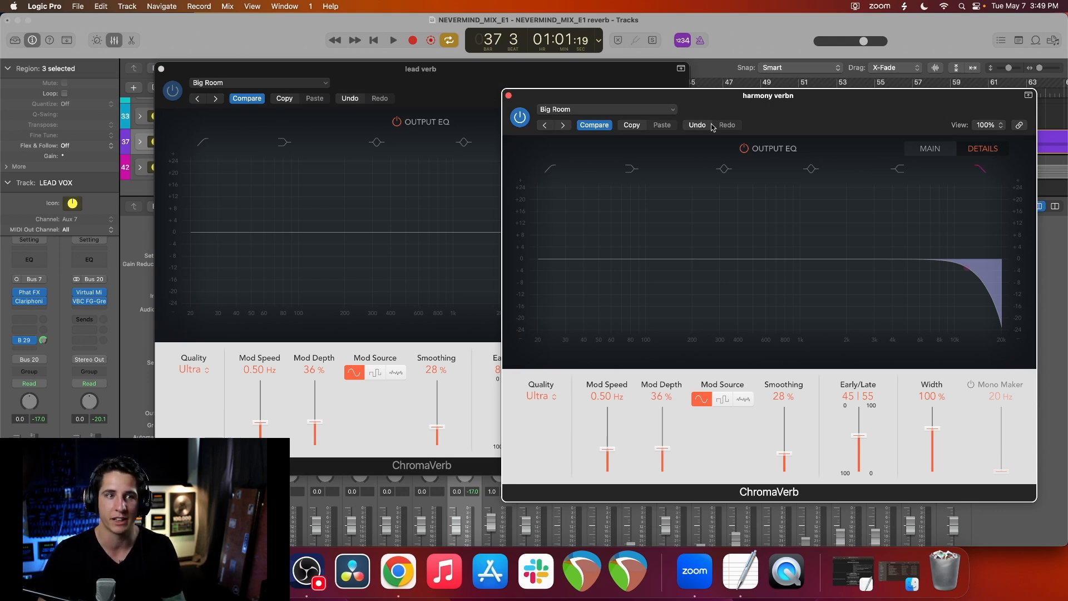
pyautogui.click(509, 96)
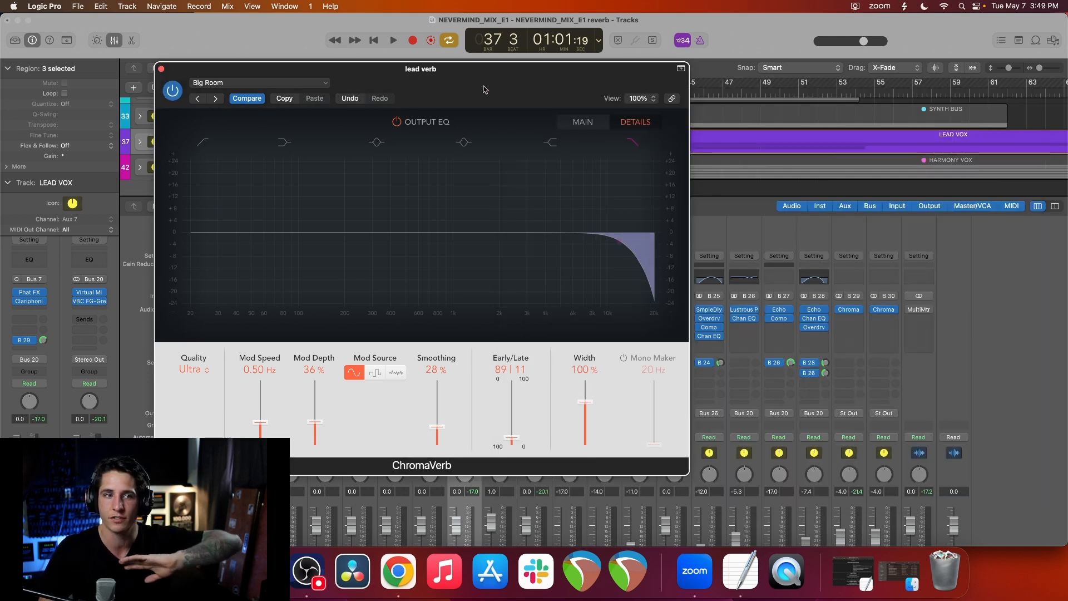
pyautogui.click(162, 69)
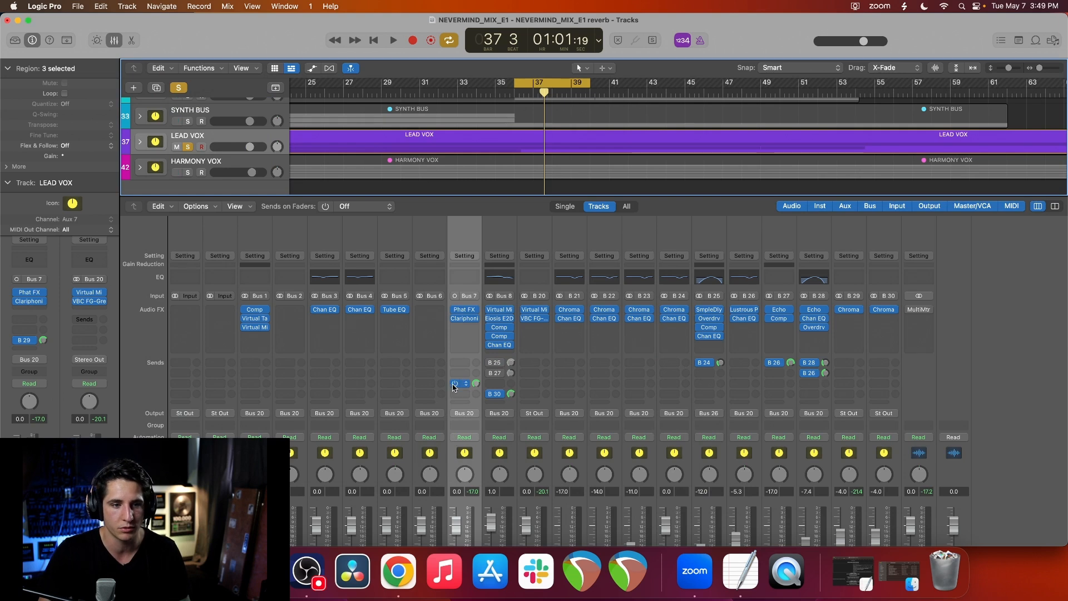
# Bypass the vocals' Bus 29 and Bus 30 sends, and play the lead and harmony vocals soloed together without reverb
pyautogui.click(487, 394)
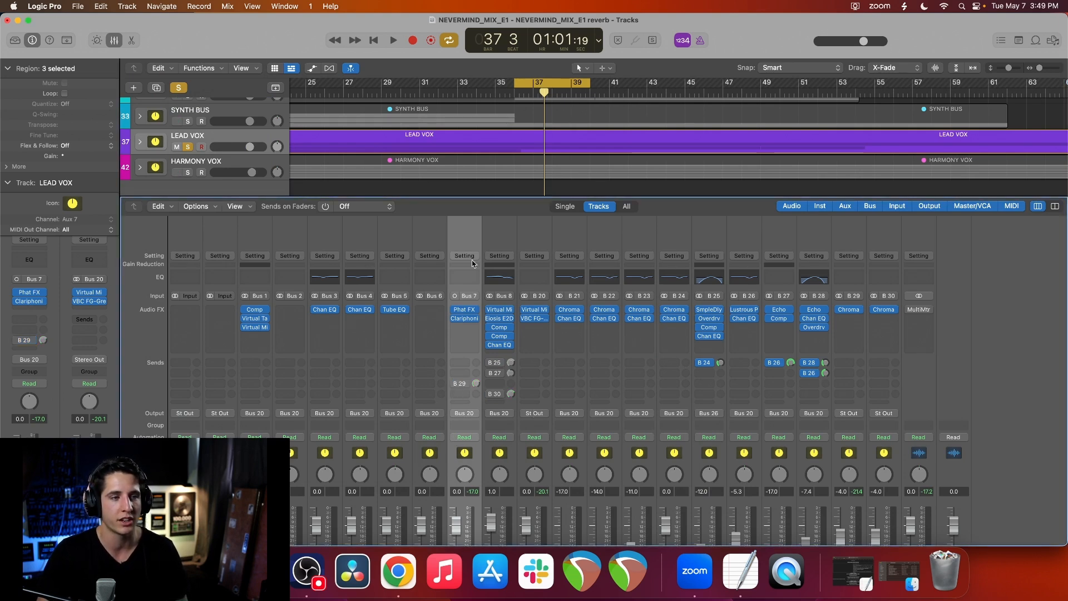
pyautogui.click(187, 173)
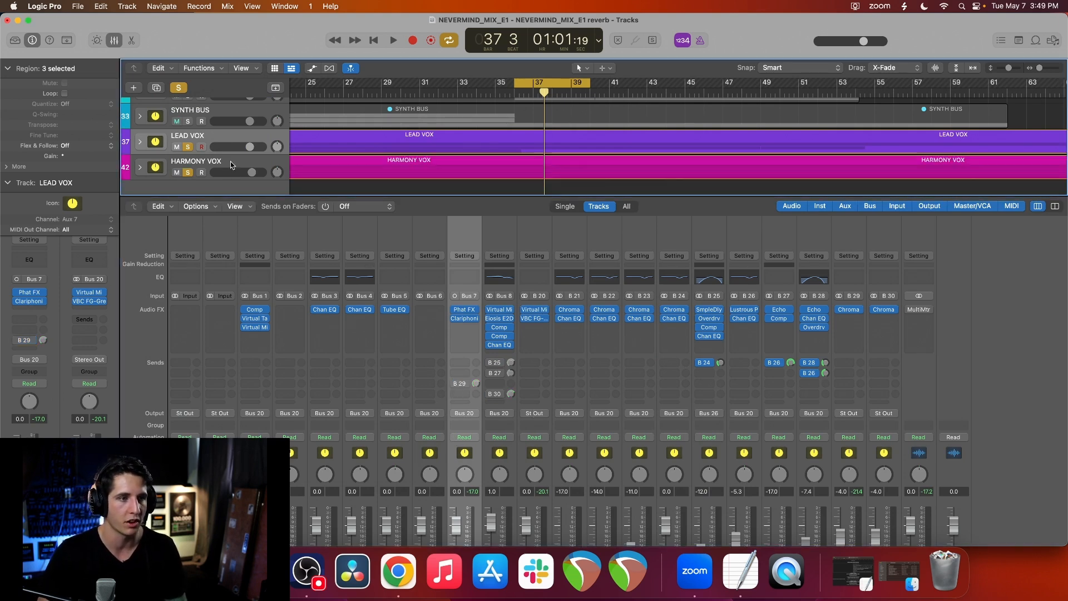
pyautogui.click(231, 165)
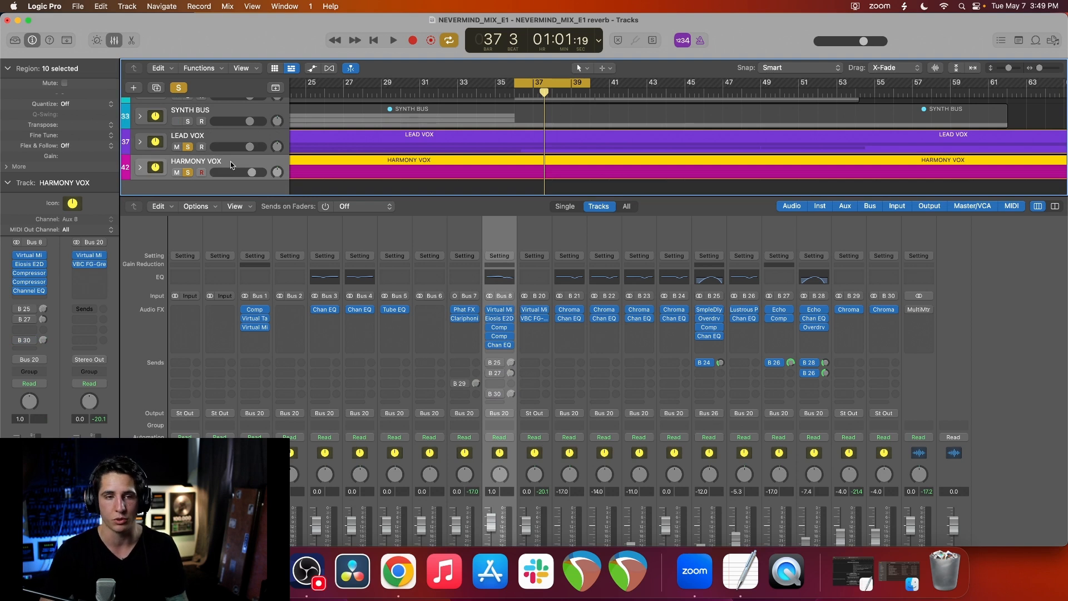
pyautogui.press('space')
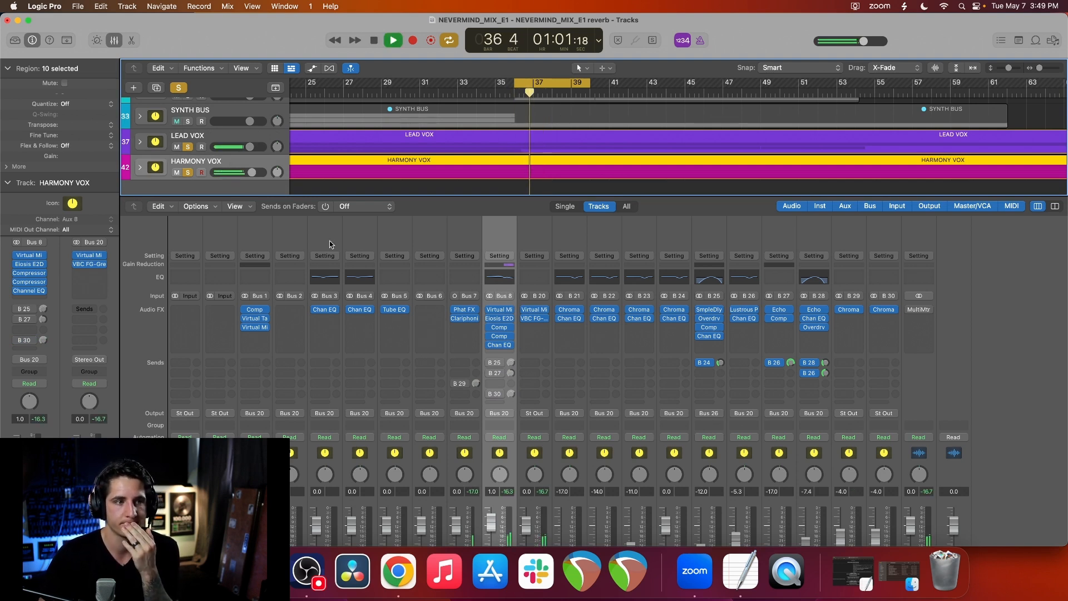
pyautogui.keyDown('shift'); pyautogui.click(230, 142); pyautogui.keyUp('shift')
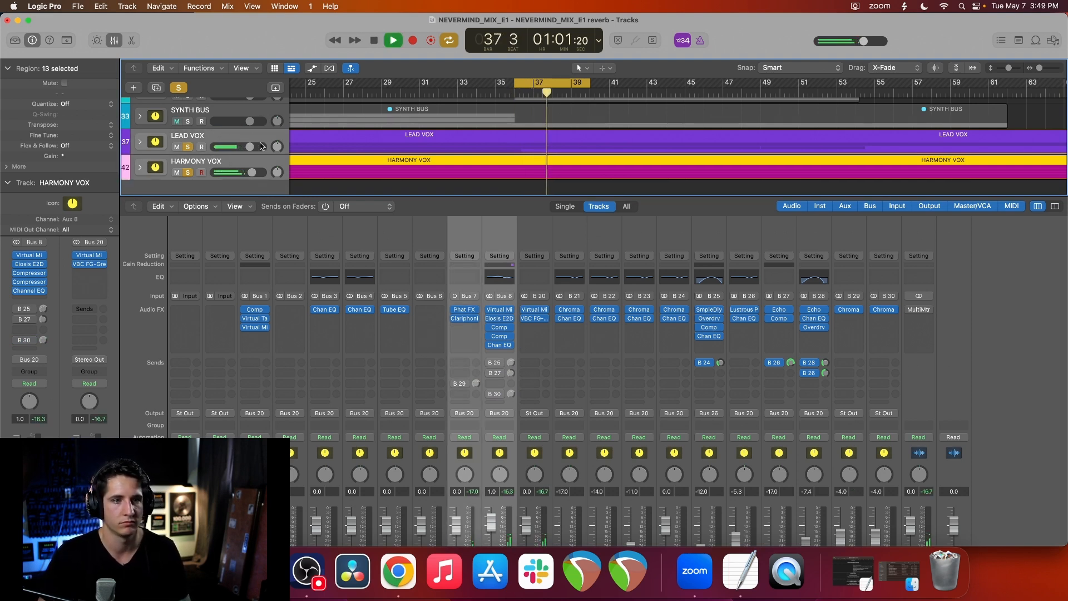
# Re-enable the lead vocal's Bus 29 and harmony vocal's Bus 30 sends, and play the soloed vocals with reverb
pyautogui.click(455, 382)
pyautogui.click(490, 394)
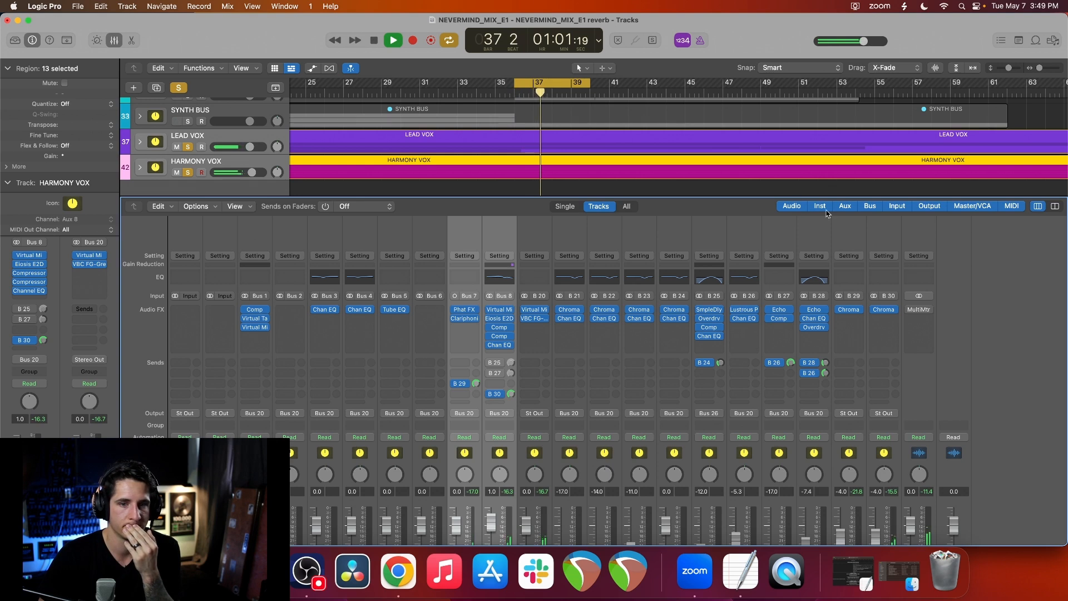
pyautogui.scroll(-2, 845, 469)
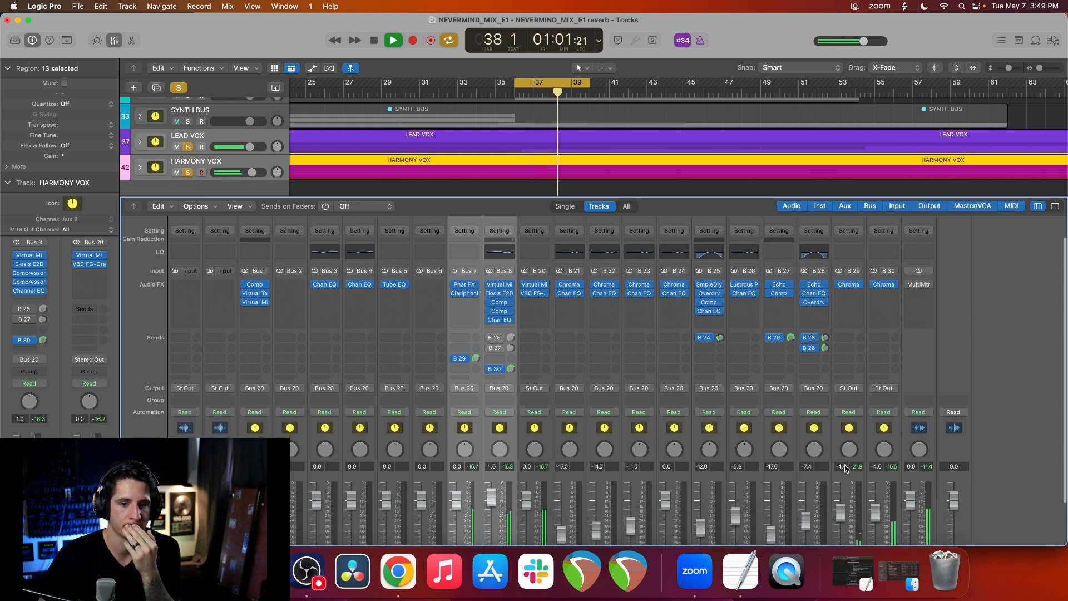
pyautogui.scroll(-2, 845, 469)
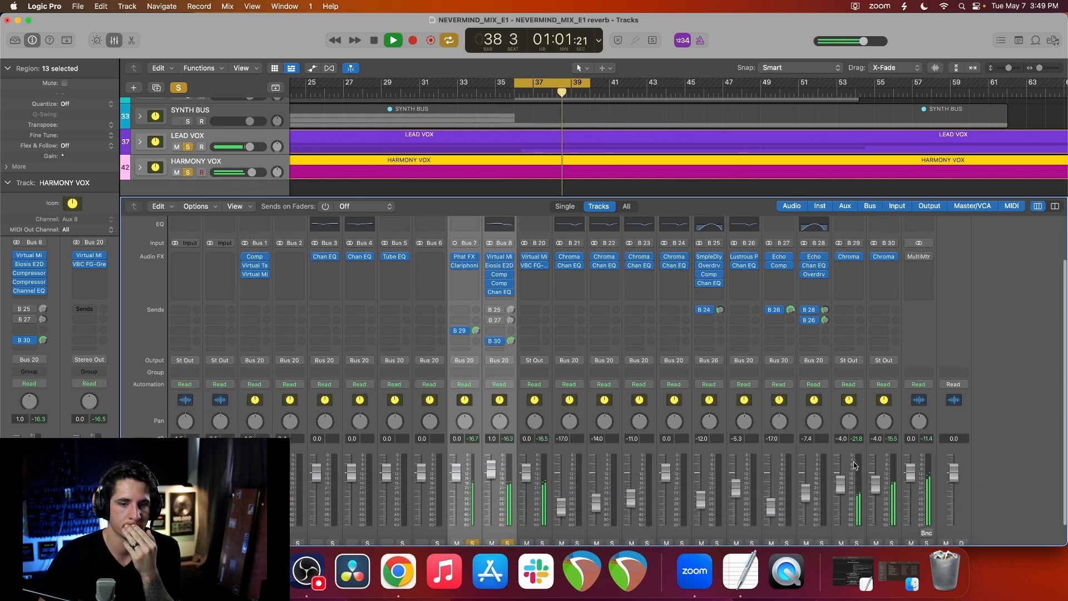
pyautogui.click(863, 428)
pyautogui.press('space')
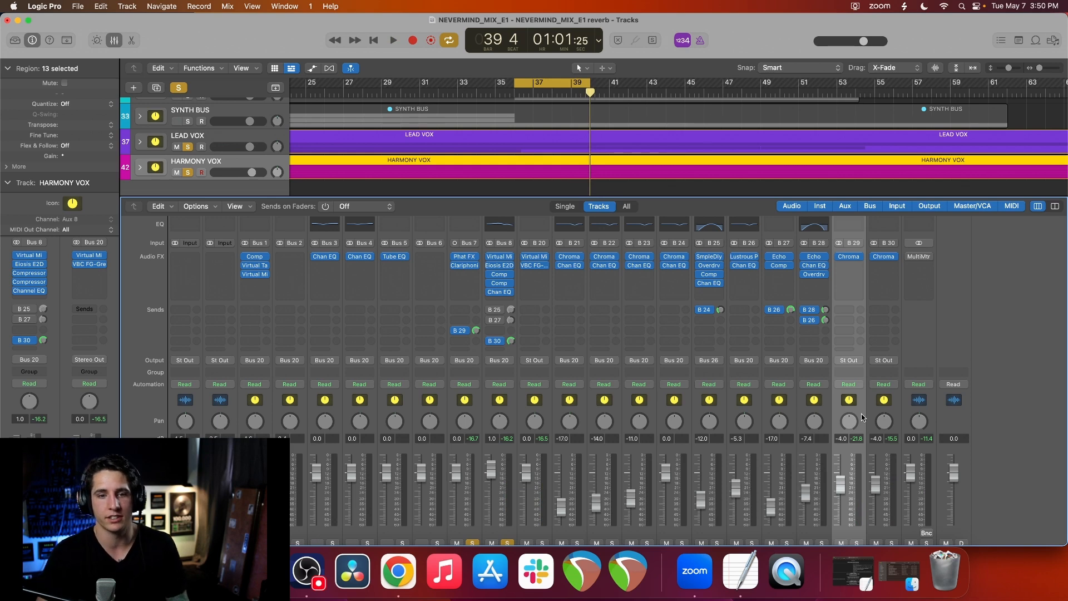
# Lower the lead reverb channel to -13.0 dB and the harmony reverb channel to -10.0 dB
pyautogui.scroll(-2, 863, 417)
pyautogui.click(879, 427)
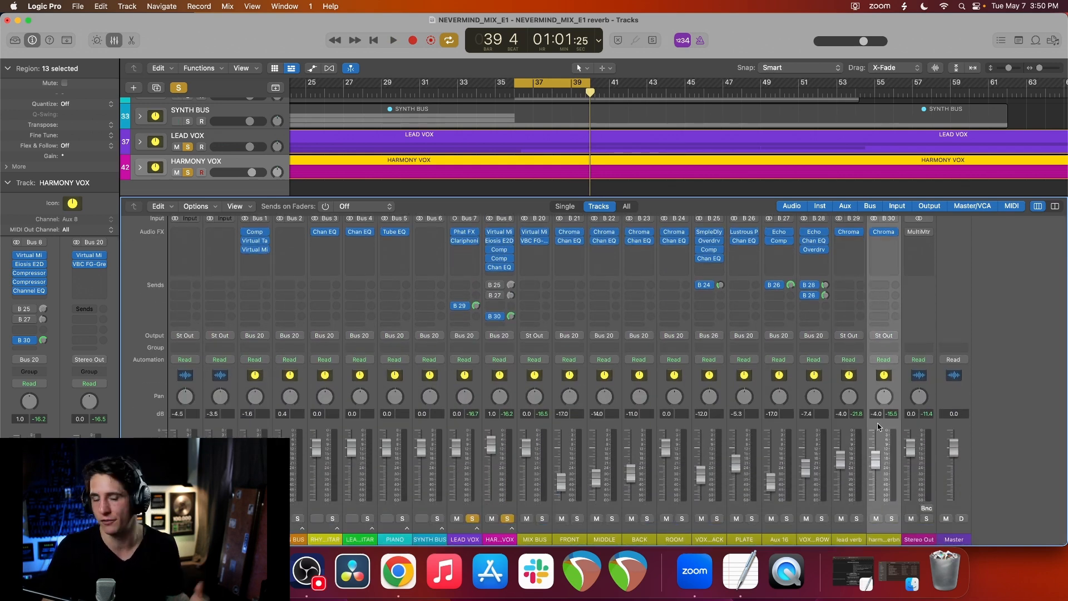
pyautogui.rightClick(842, 425)
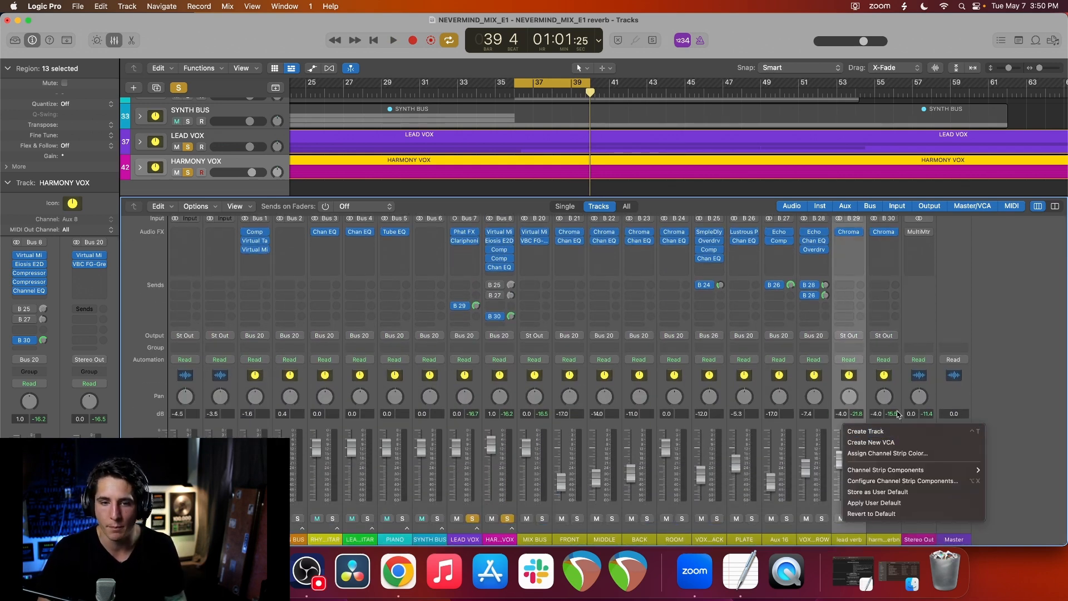
pyautogui.click(874, 420)
pyautogui.click(893, 393)
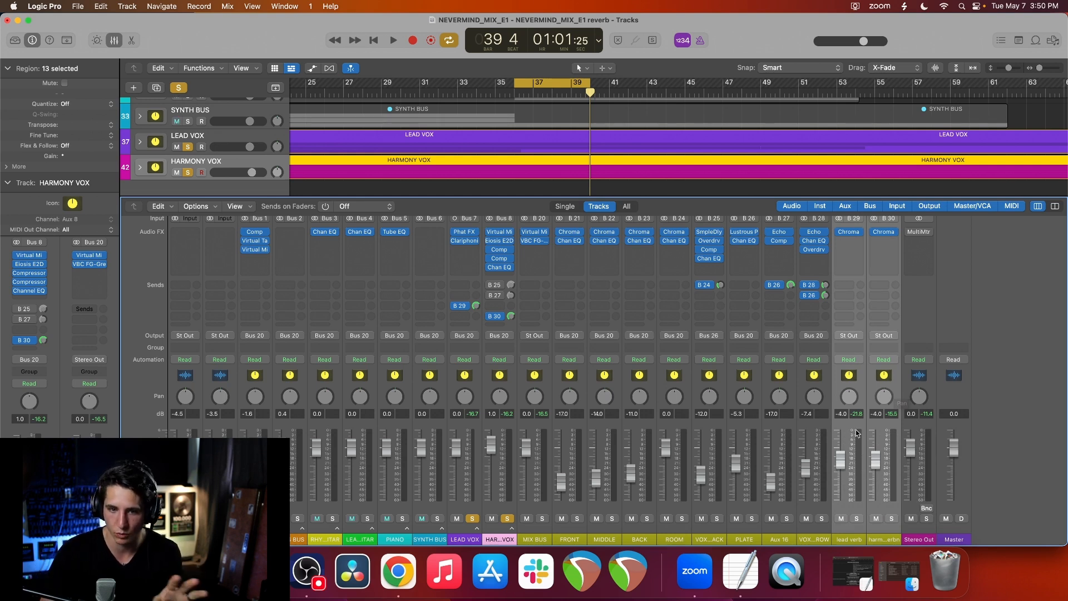
pyautogui.moveTo(858, 432); pyautogui.dragTo(858, 449)
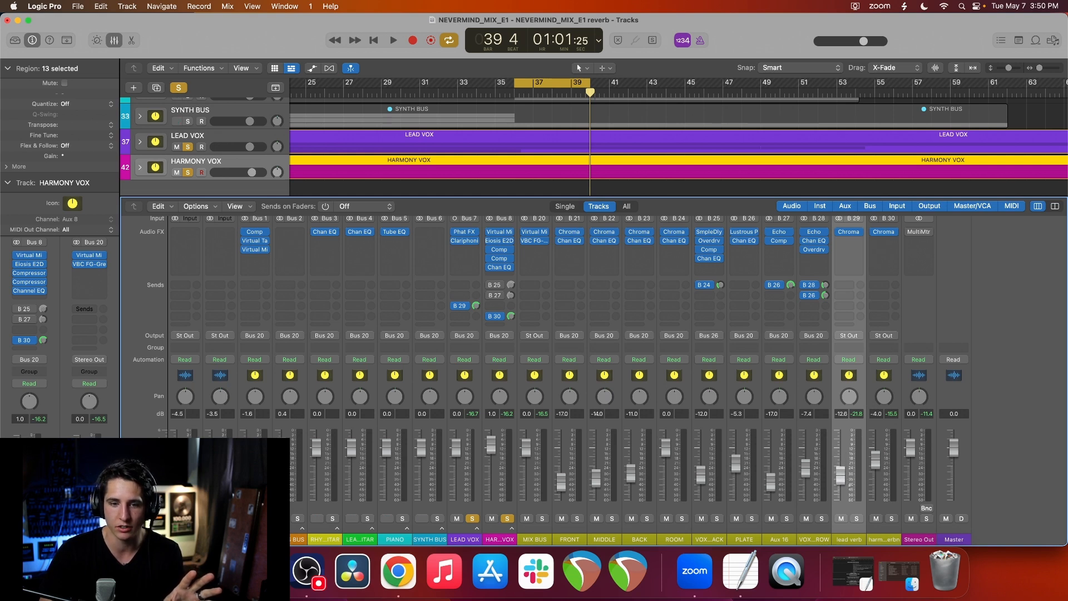
pyautogui.moveTo(849, 485); pyautogui.dragTo(850, 487)
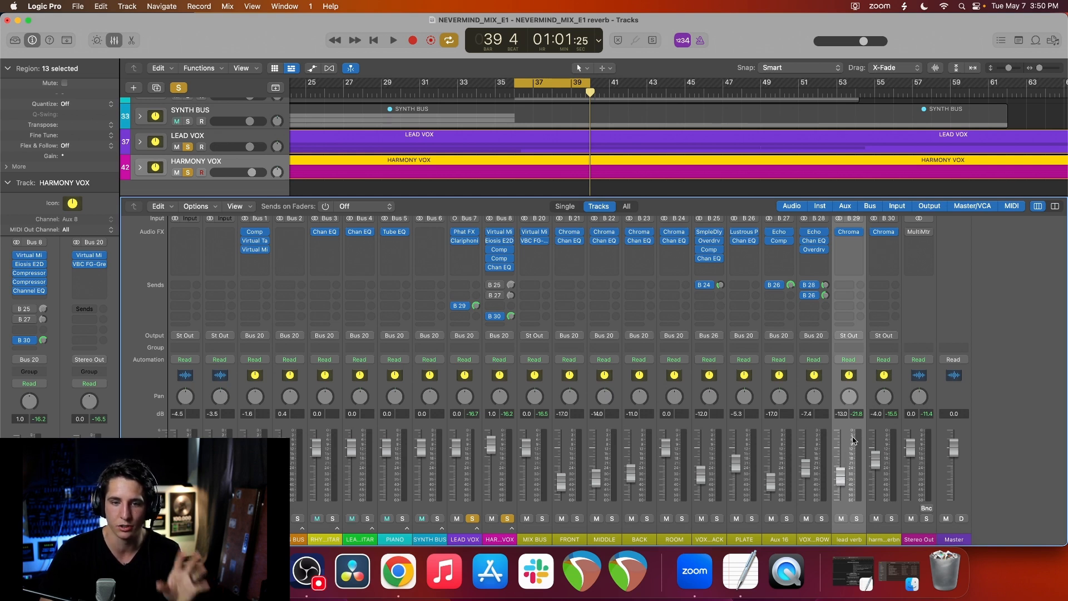
pyautogui.moveTo(875, 436); pyautogui.dragTo(875, 451)
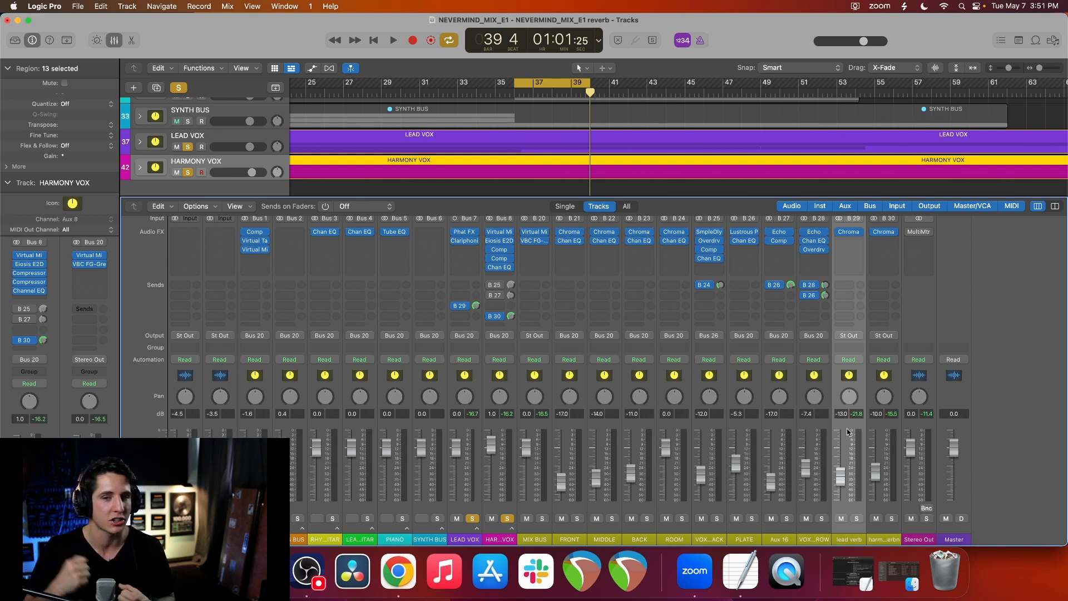
pyautogui.click(884, 426)
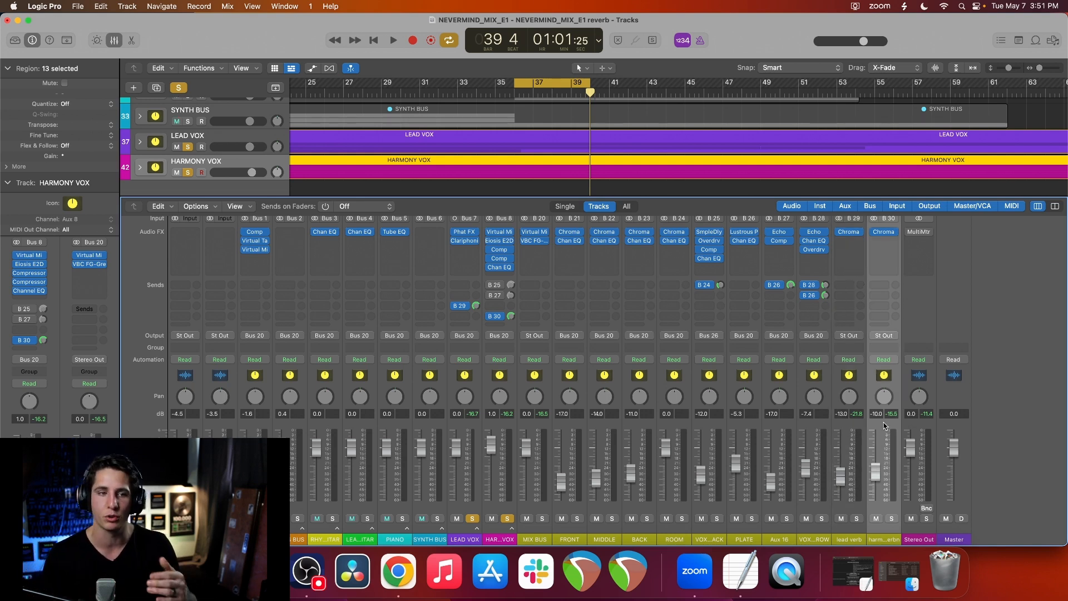
# Play the soloed lead and harmony vocals to judge the lowered reverb levels, and stop playback
pyautogui.click(221, 143)
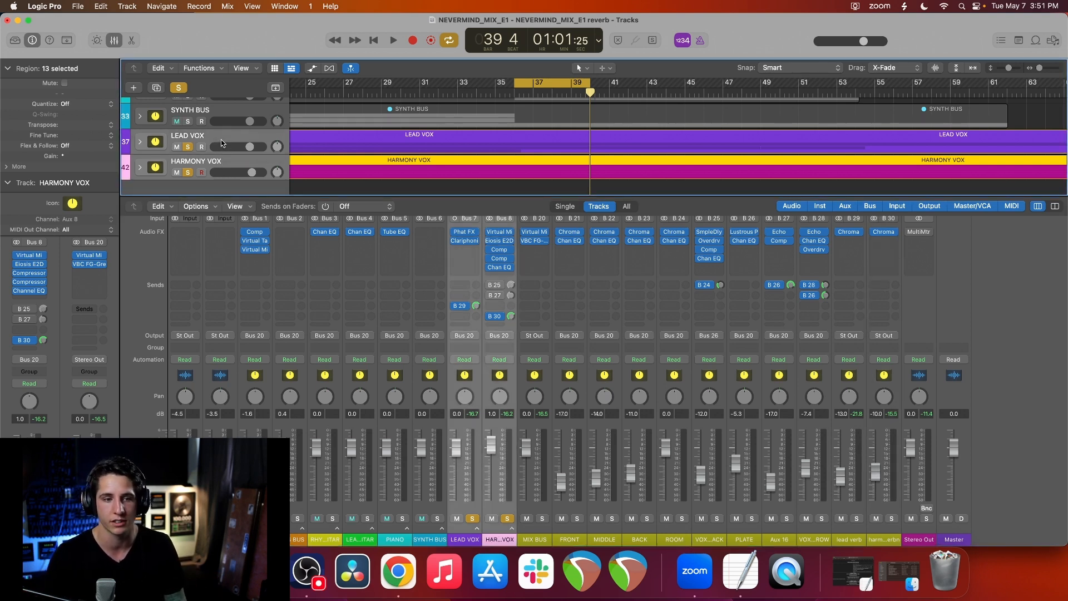
pyautogui.press('space')
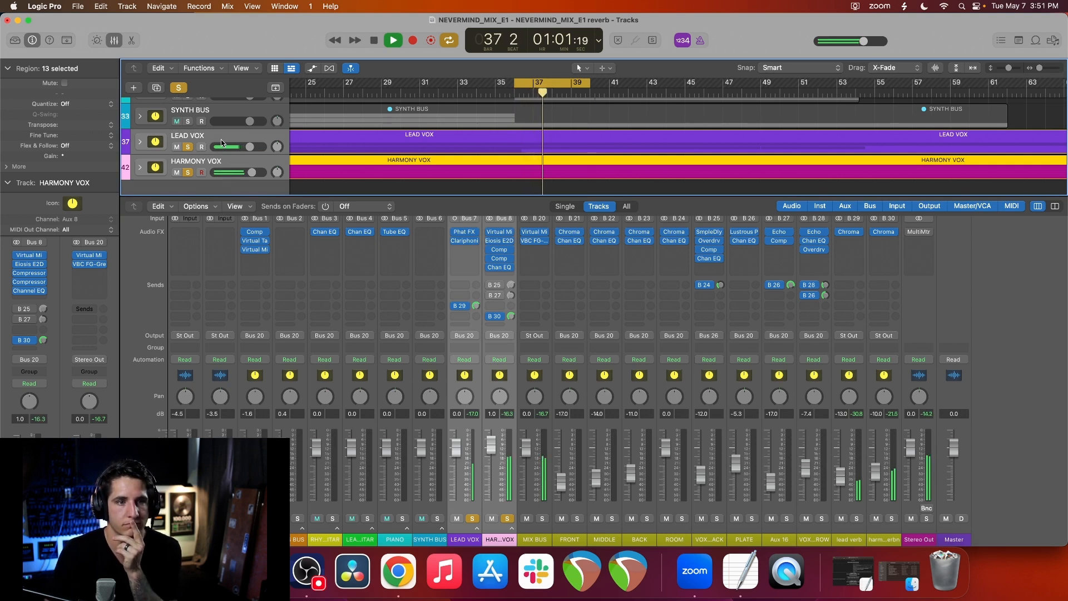
pyautogui.click(220, 144)
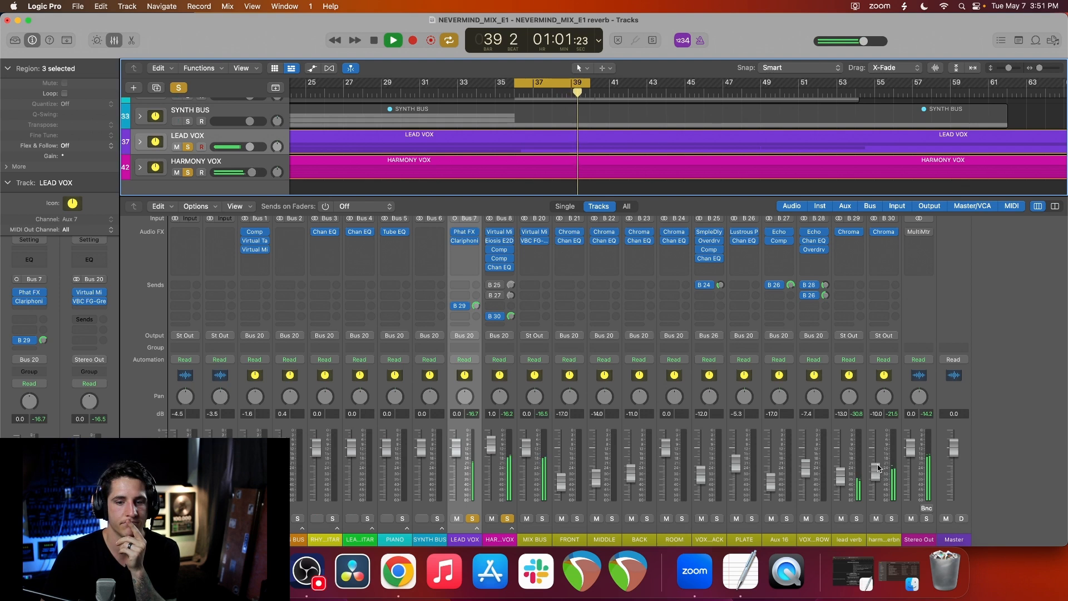
pyautogui.press('space')
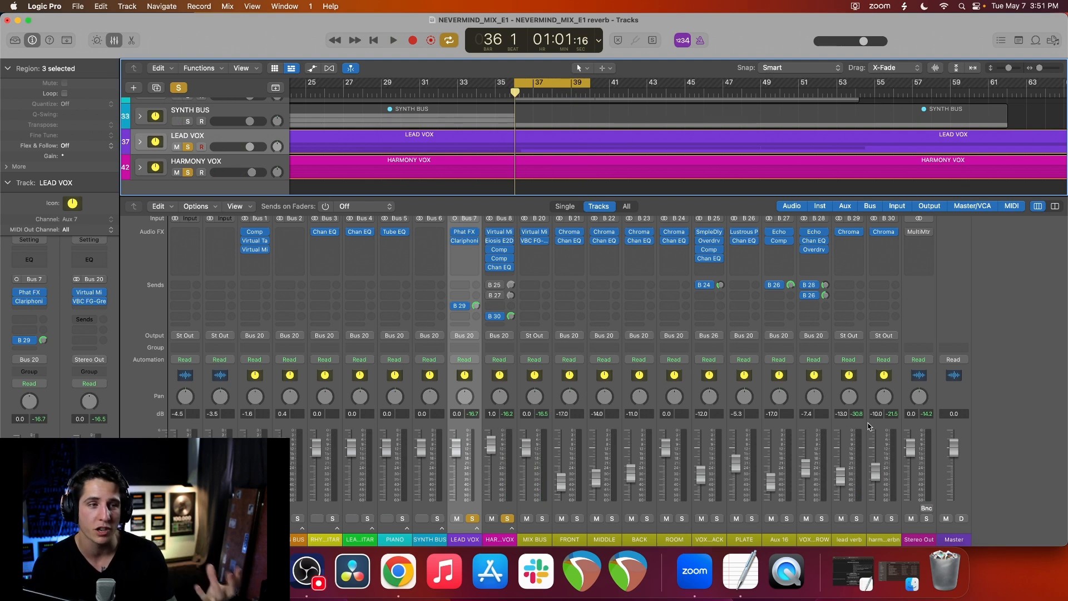
# Lower both vocal reverb channels together, bringing the lead reverb to -15.8 dB and the harmony reverb to -12.8 dB
pyautogui.click(853, 427)
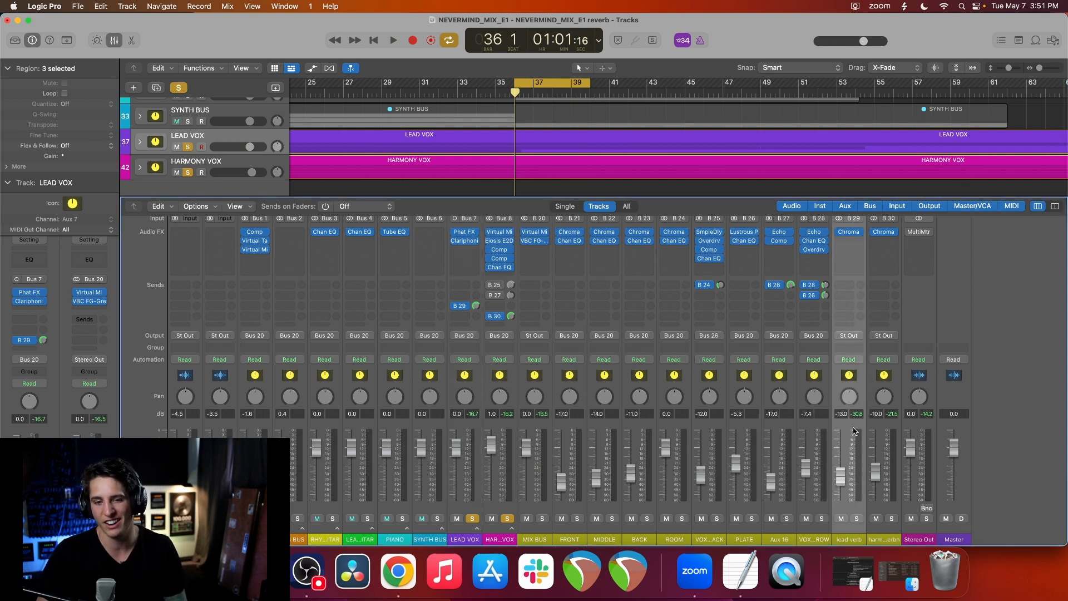
pyautogui.keyDown('shift'); pyautogui.click(885, 423); pyautogui.keyUp('shift')
pyautogui.moveTo(841, 478); pyautogui.dragTo(840, 482)
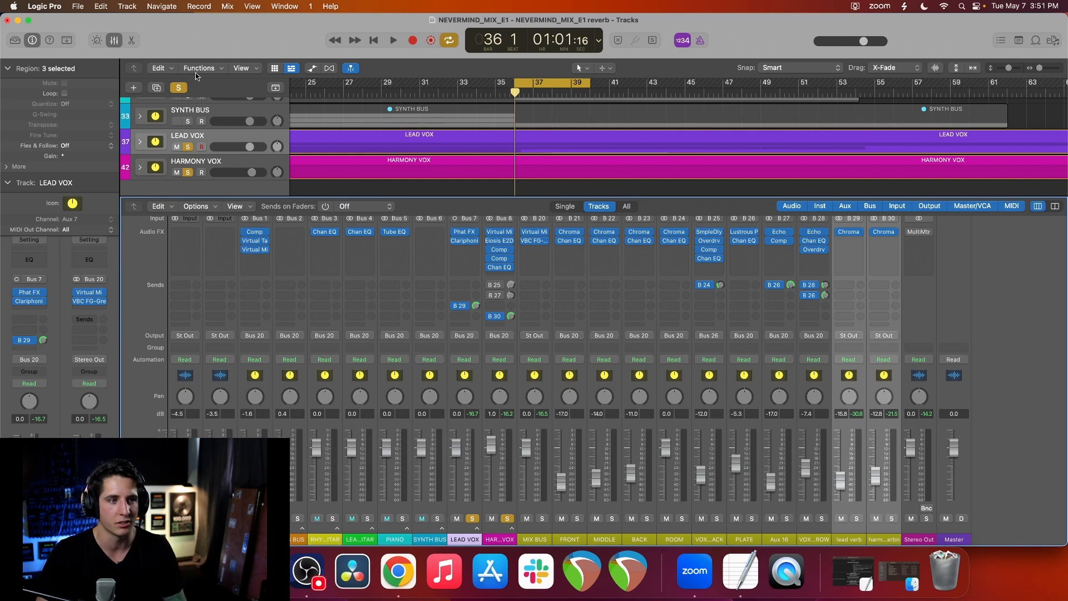
pyautogui.scroll(3, 844, 387)
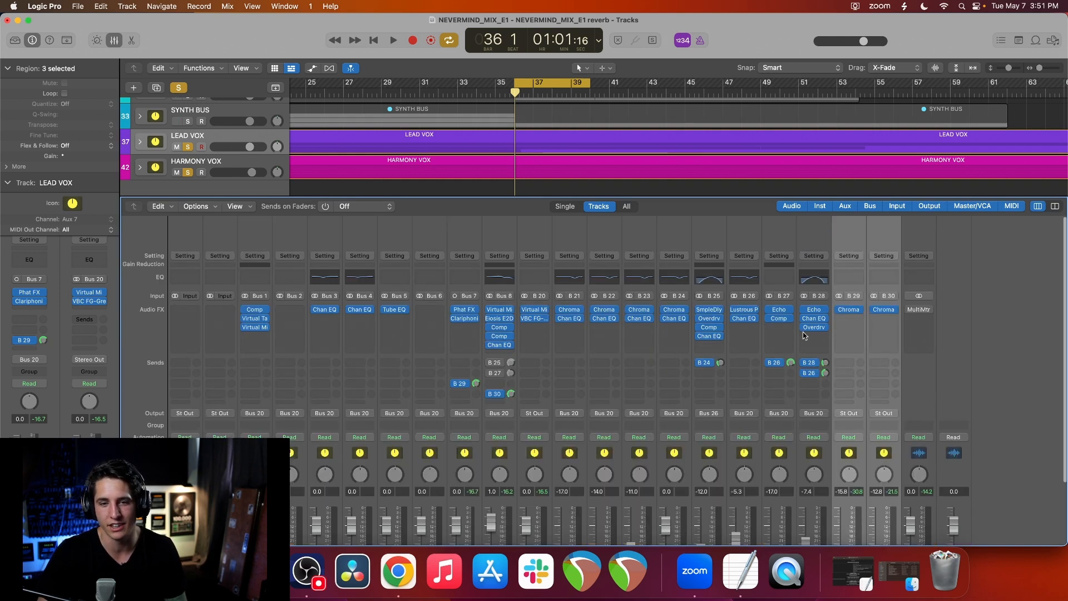